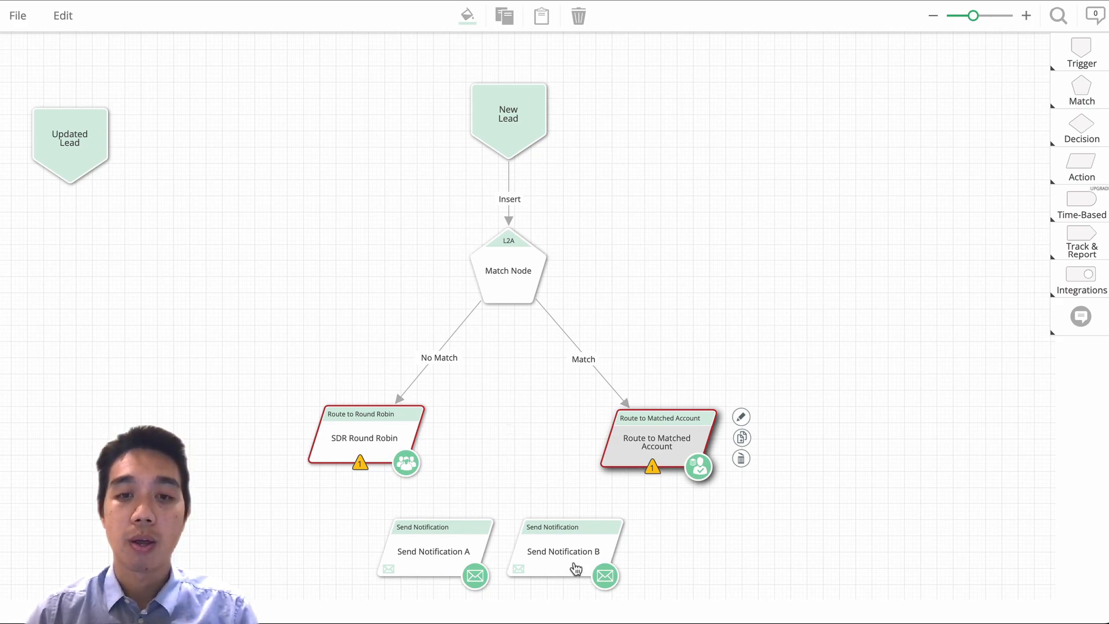
Place Send Notification A beneath the SDR Round Robin node and Send Notification B beneath the Route to Matched Account node.
{"action": "left_click_drag", "start_coordinate": [576, 570], "coordinate": [830, 569]}
{"action": "left_click_drag", "start_coordinate": [453, 558], "coordinate": [525, 542]}
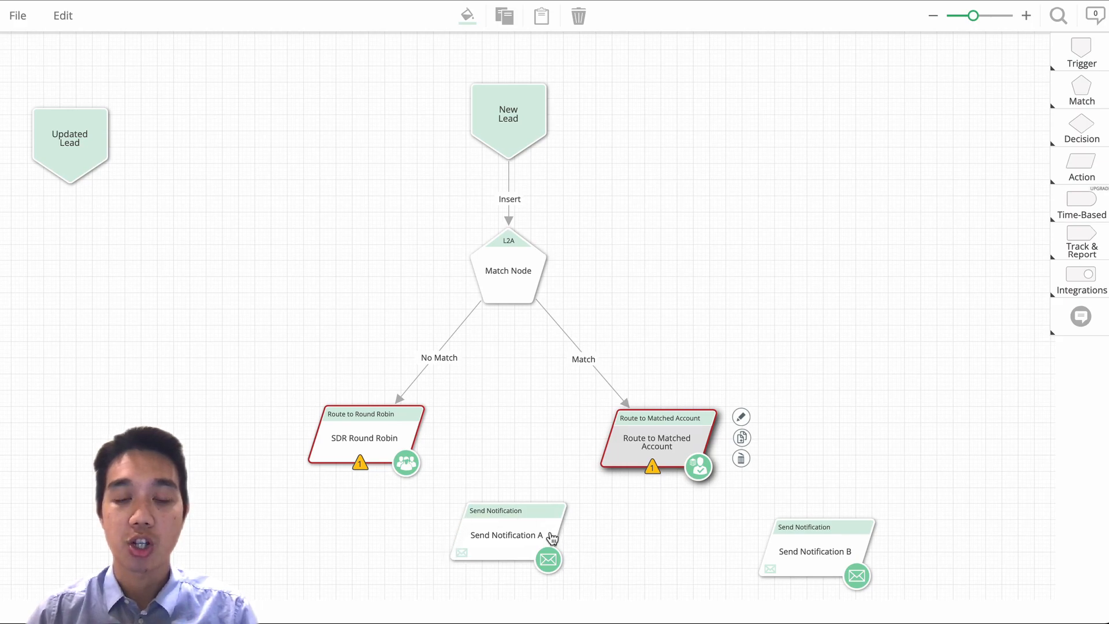
{"action": "left_click_drag", "start_coordinate": [533, 538], "coordinate": [353, 545]}
{"action": "left_click_drag", "start_coordinate": [848, 552], "coordinate": [524, 533]}
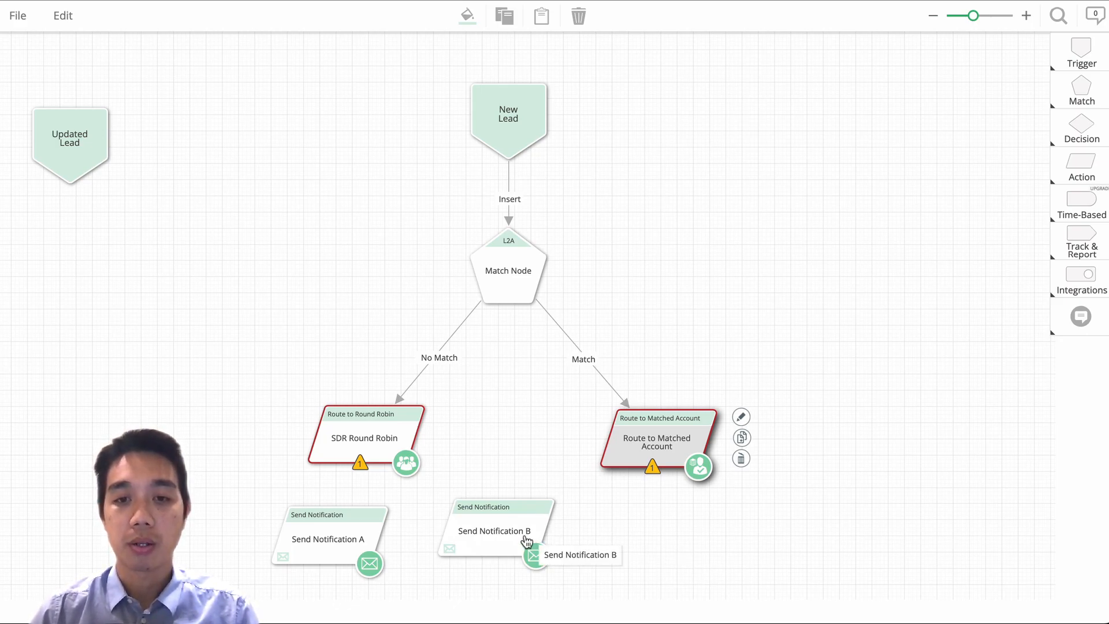
{"action": "left_click_drag", "start_coordinate": [516, 533], "coordinate": [633, 542]}
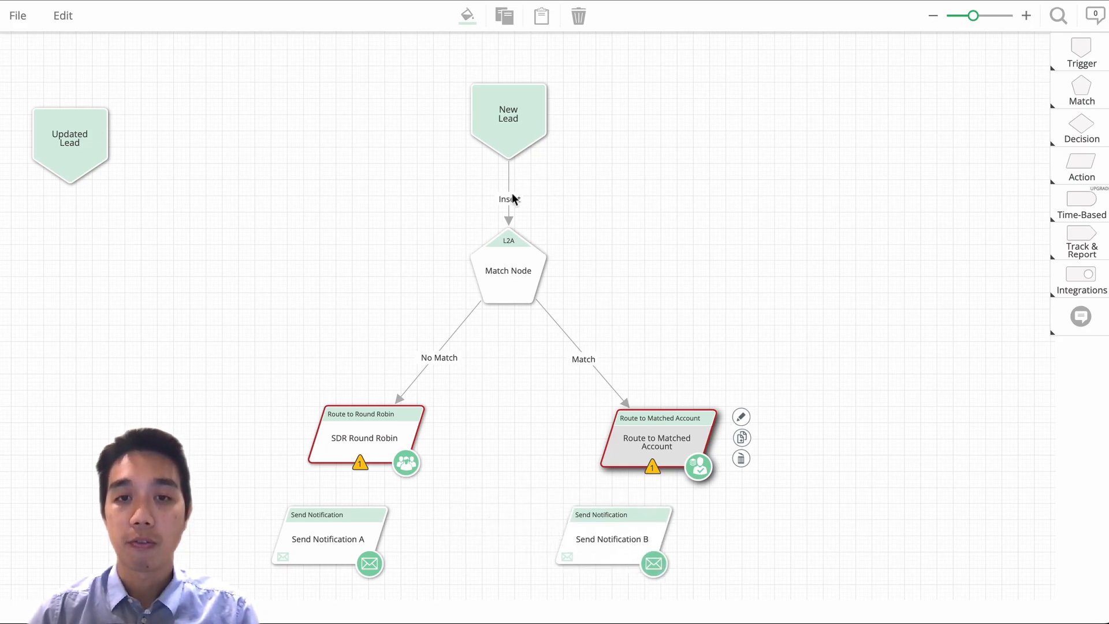
Duplicate the Match Node together with its two routing nodes and place the copied branch beside the original.
{"action": "left_click", "coordinate": [502, 274]}
{"action": "left_click", "coordinate": [393, 449]}
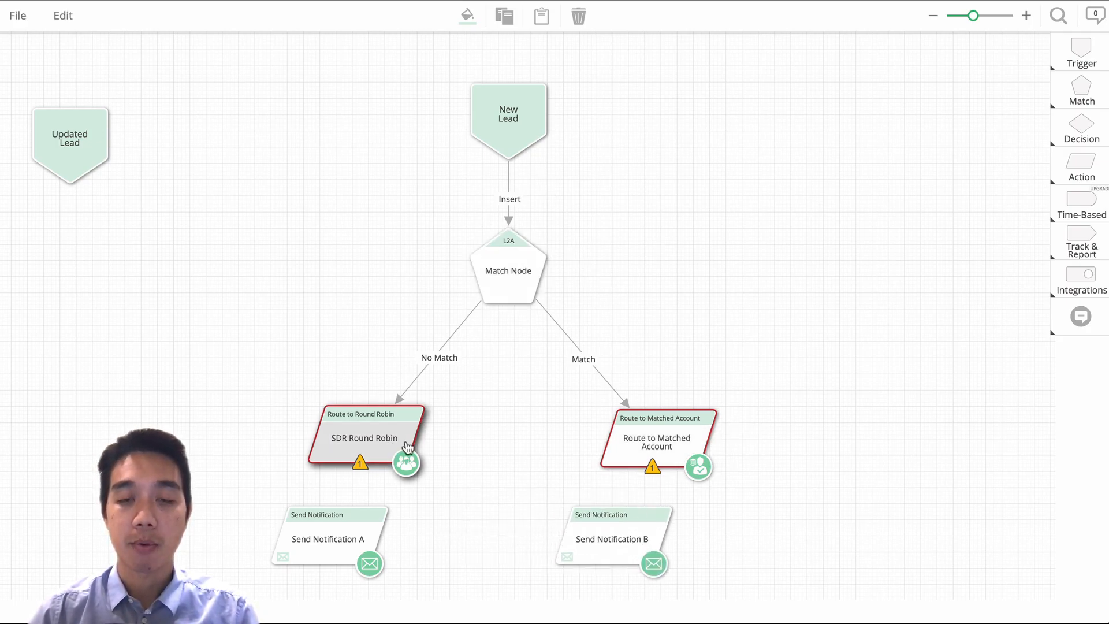
{"action": "left_click", "coordinate": [482, 358]}
{"action": "left_click_drag", "start_coordinate": [761, 252], "coordinate": [335, 465]}
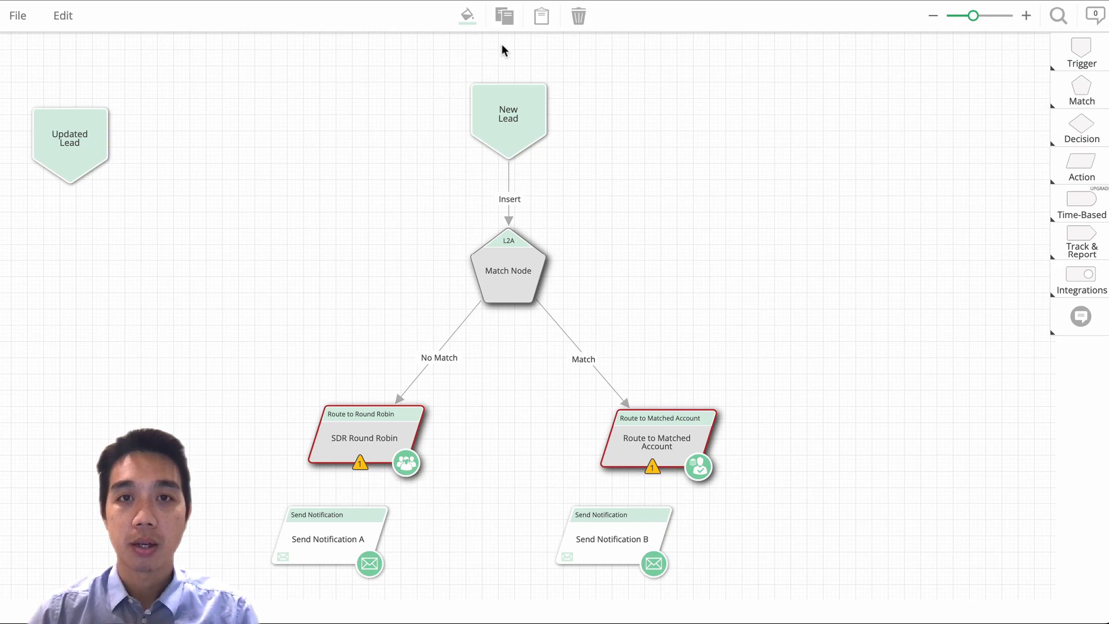
{"action": "left_click", "coordinate": [504, 16]}
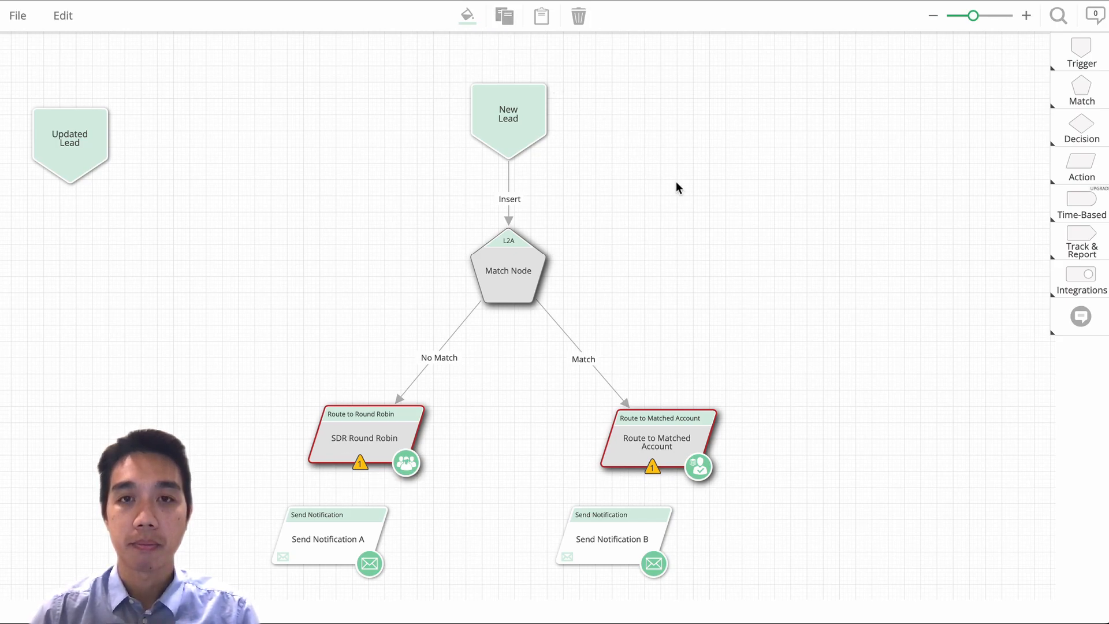
{"action": "left_click", "coordinate": [542, 16]}
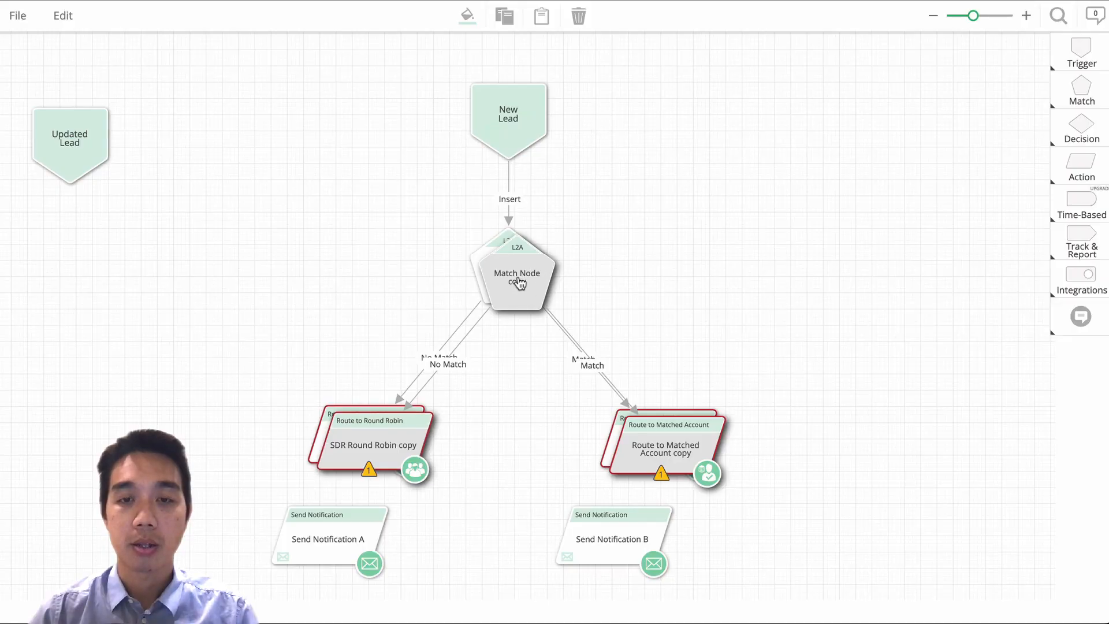
{"action": "left_click_drag", "start_coordinate": [518, 282], "coordinate": [911, 275]}
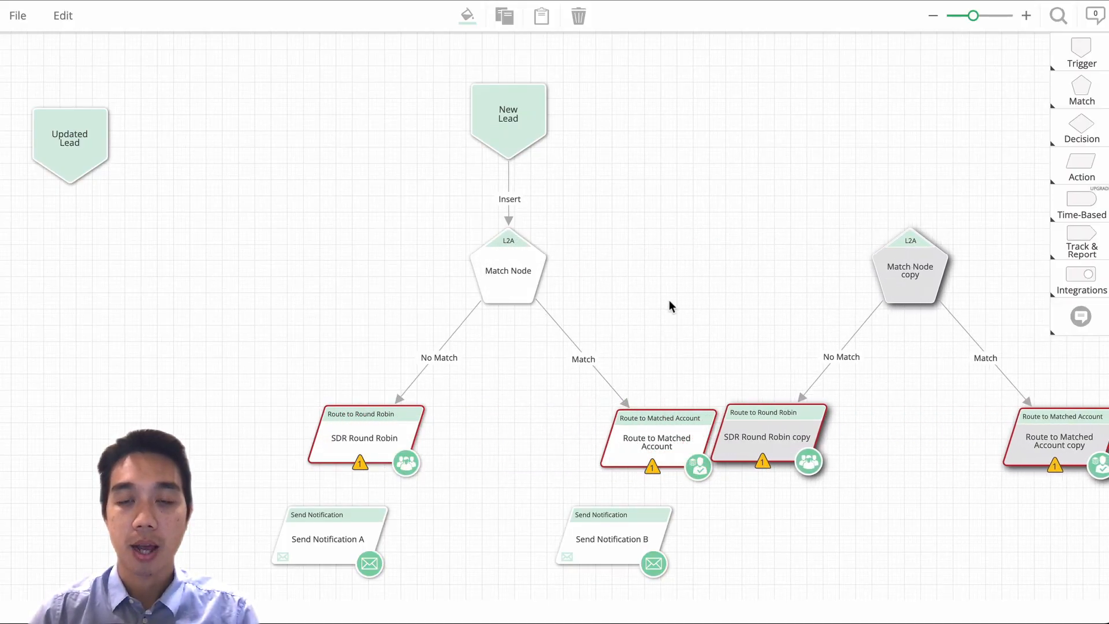
Compact both branches by pulling the routing nodes under their match nodes and moving the Match Node copy closer to the original.
{"action": "scroll", "coordinate": [627, 306], "scroll_direction": "right", "scroll_amount": 3}
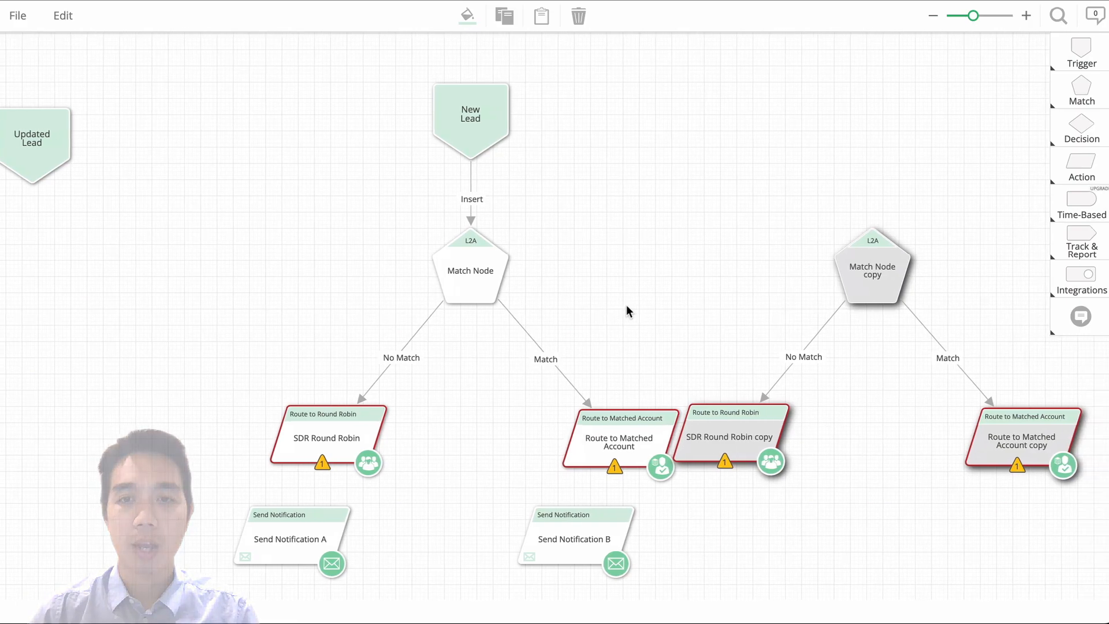
{"action": "scroll", "coordinate": [626, 304], "scroll_direction": "right", "scroll_amount": 2}
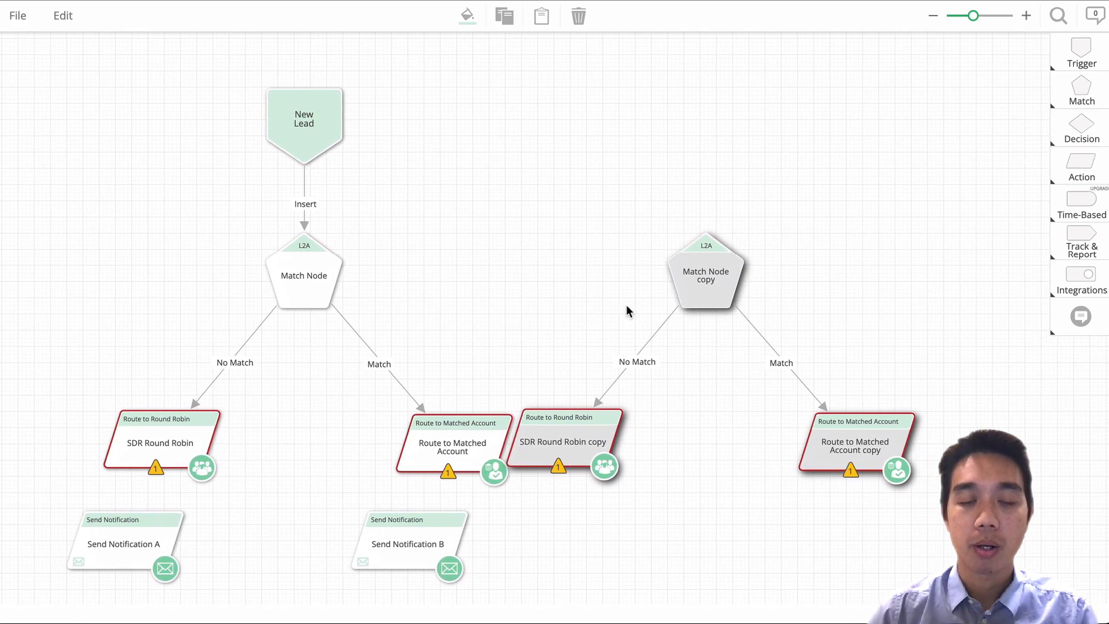
{"action": "left_click_drag", "start_coordinate": [420, 448], "coordinate": [345, 417]}
{"action": "left_click_drag", "start_coordinate": [205, 449], "coordinate": [282, 425]}
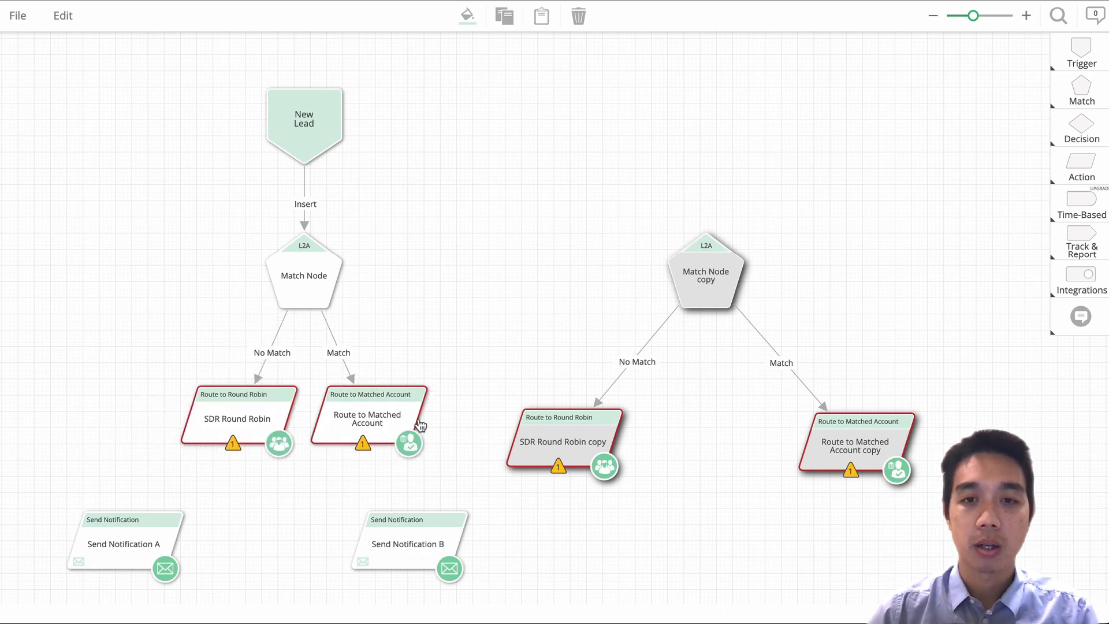
{"action": "left_click_drag", "start_coordinate": [571, 438], "coordinate": [492, 412]}
{"action": "left_click", "coordinate": [438, 307]}
{"action": "left_click_drag", "start_coordinate": [779, 415], "coordinate": [621, 418]}
{"action": "left_click_drag", "start_coordinate": [639, 228], "coordinate": [554, 259]}
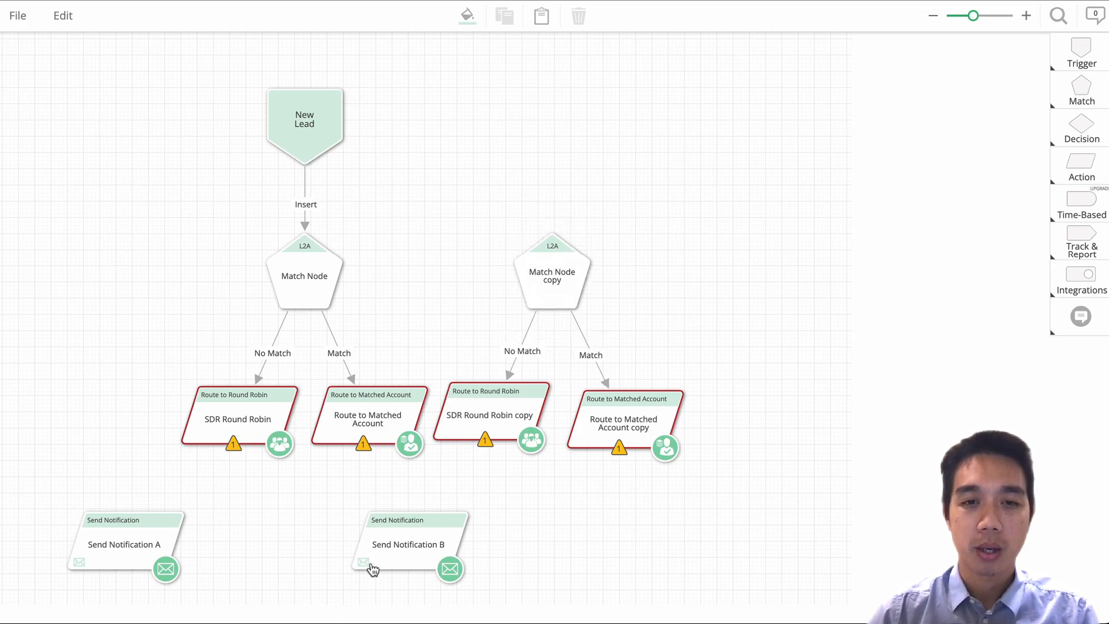
Center Send Notification A and B beneath the original and copied branches, and connect each branch's two routing nodes to its notification.
{"action": "left_click_drag", "start_coordinate": [393, 557], "coordinate": [551, 556]}
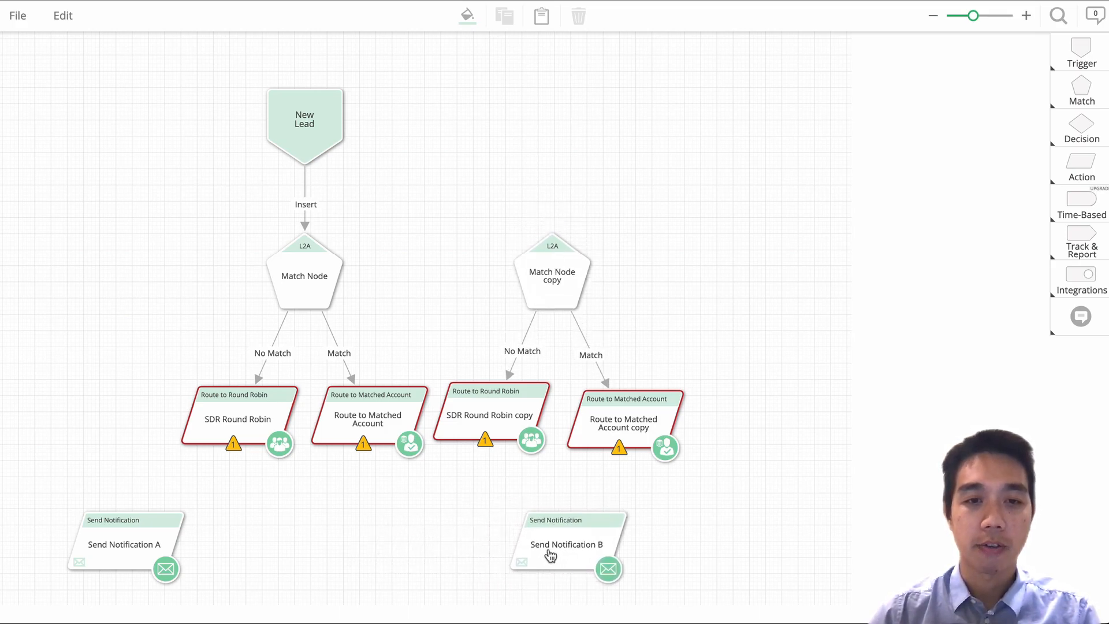
{"action": "left_click_drag", "start_coordinate": [137, 561], "coordinate": [311, 570]}
{"action": "left_click_drag", "start_coordinate": [234, 446], "coordinate": [307, 521]}
{"action": "left_click_drag", "start_coordinate": [363, 443], "coordinate": [312, 539]}
{"action": "left_click_drag", "start_coordinate": [492, 452], "coordinate": [569, 537]}
{"action": "left_click_drag", "start_coordinate": [623, 455], "coordinate": [582, 539]}
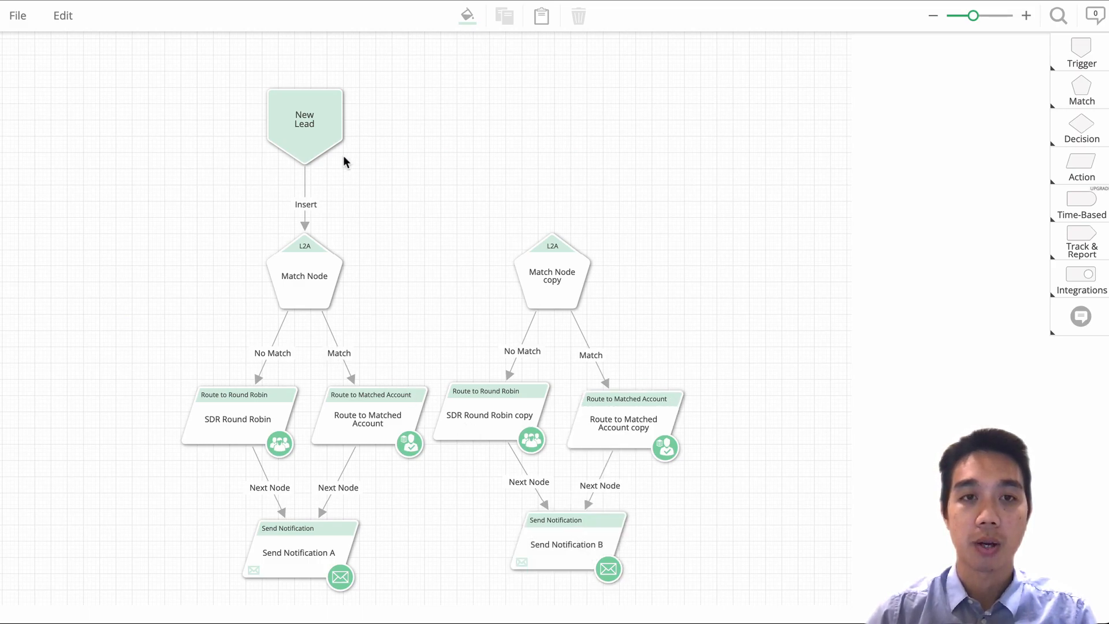
Move the New Lead trigger above and between the two match nodes and detach its Insert connection from the Match Node.
{"action": "left_click_drag", "start_coordinate": [305, 130], "coordinate": [436, 119]}
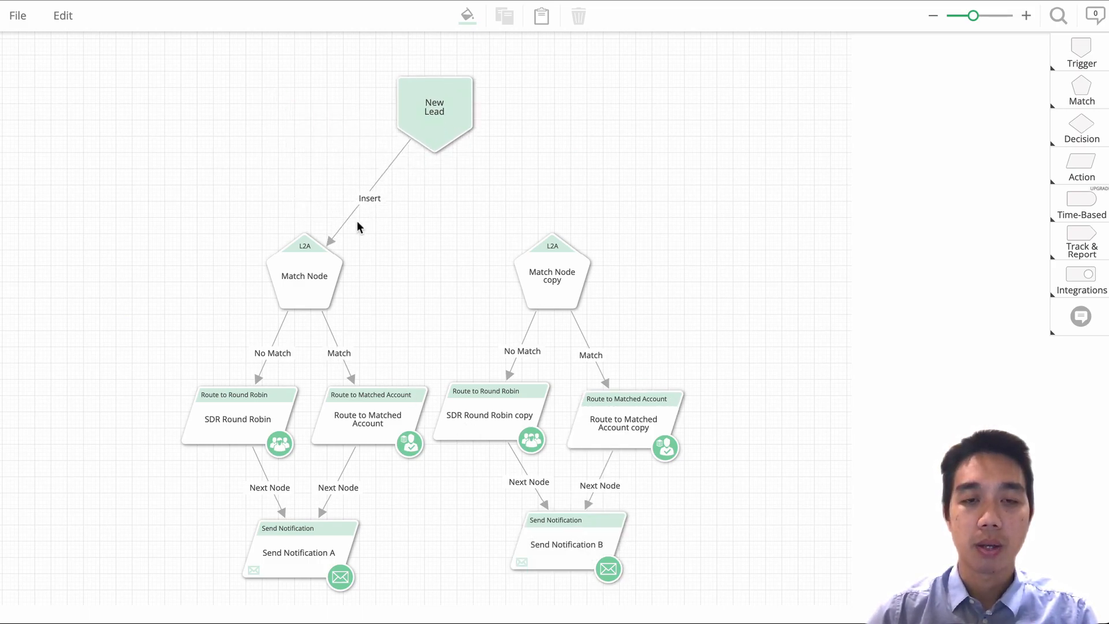
{"action": "left_click_drag", "start_coordinate": [344, 227], "coordinate": [434, 146]}
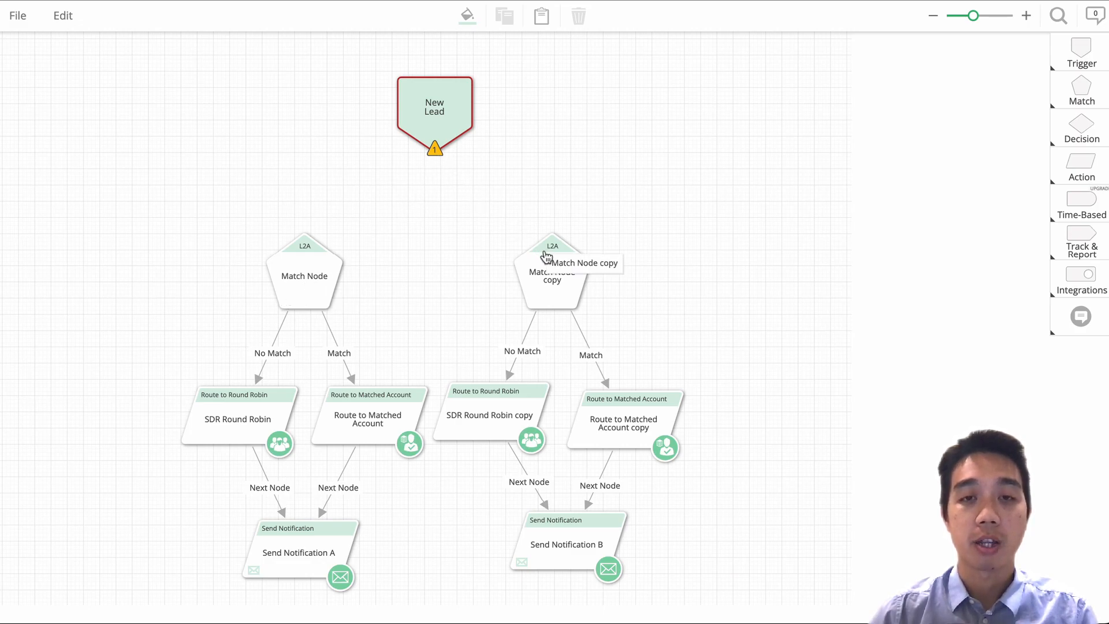
{"action": "left_click_drag", "start_coordinate": [455, 130], "coordinate": [458, 122]}
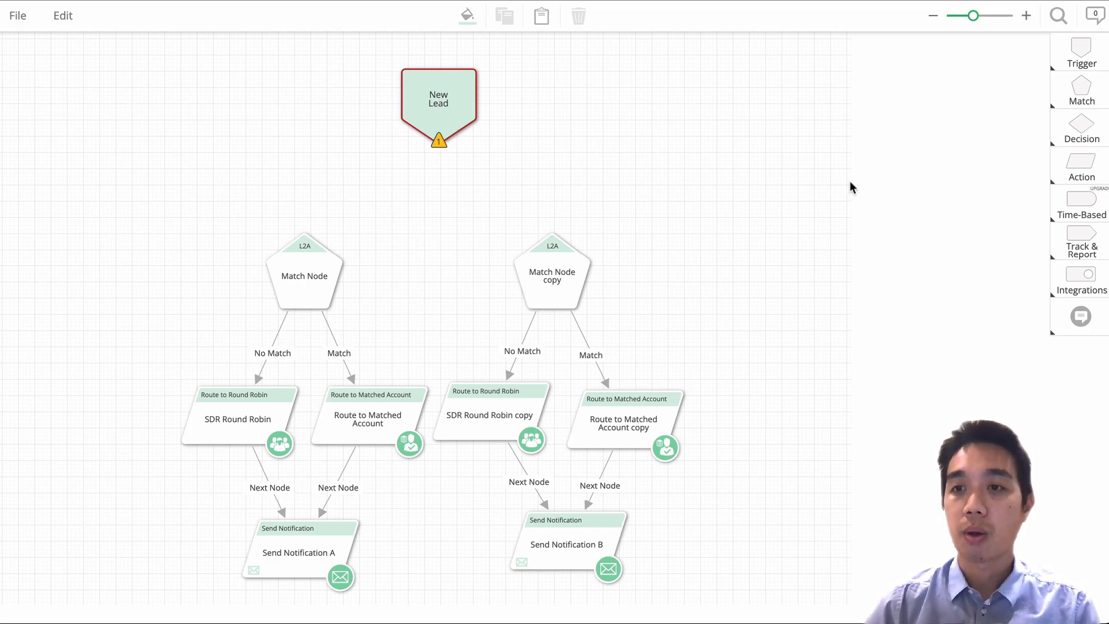
Add a Round Robin routing action between the New Lead trigger and the two match nodes, adjusting the spacing.
{"action": "mouse_move", "coordinate": [1084, 176]}
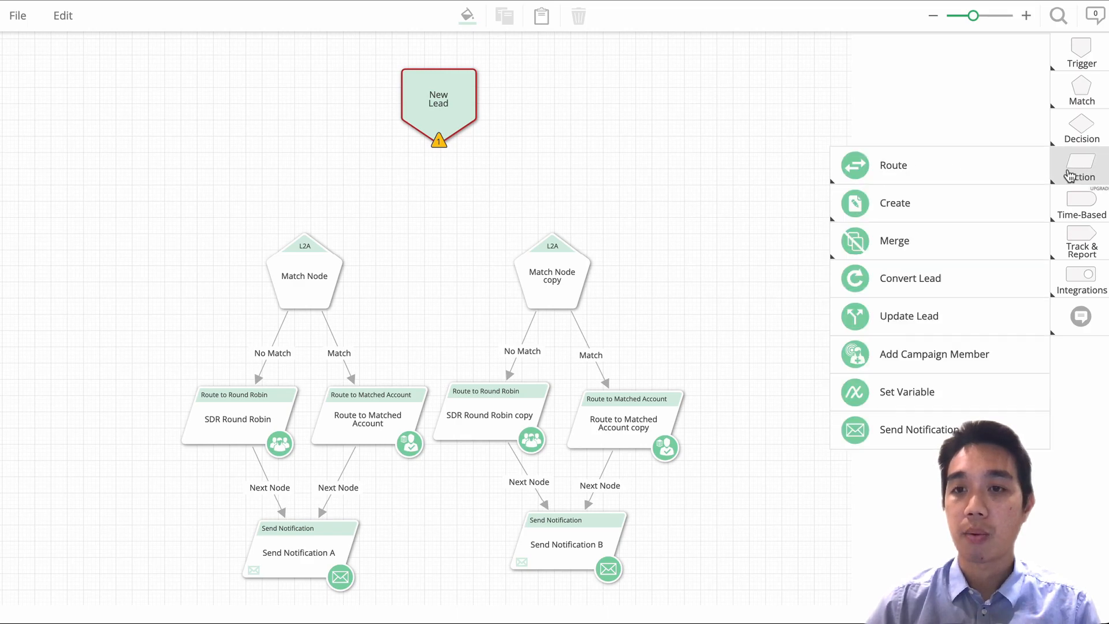
{"action": "mouse_move", "coordinate": [911, 183]}
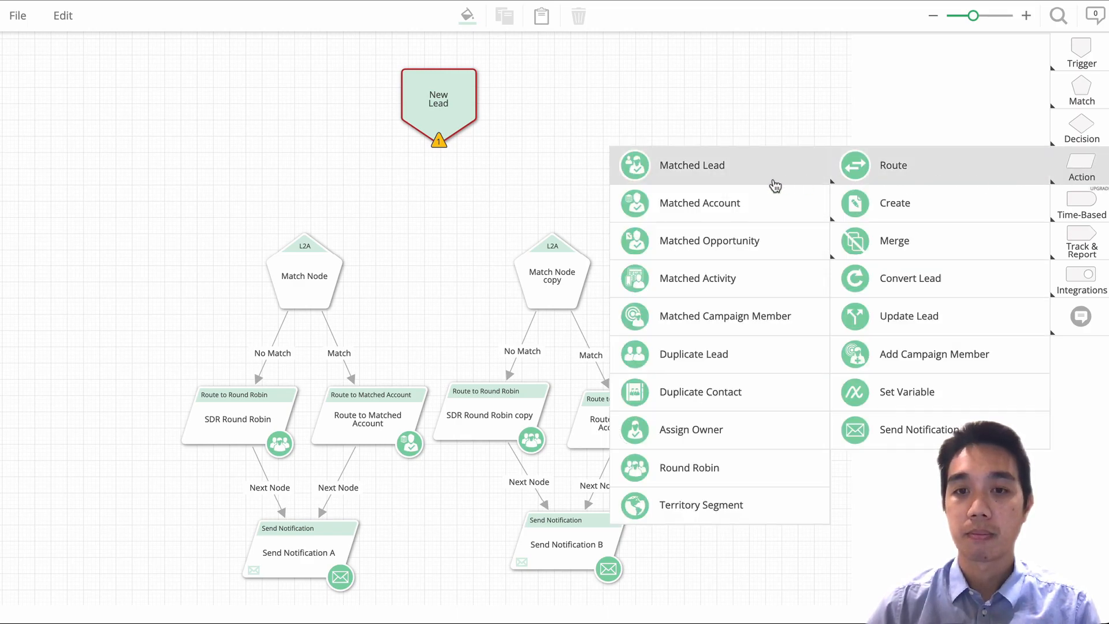
{"action": "left_click_drag", "start_coordinate": [768, 461], "coordinate": [401, 189]}
{"action": "left_click_drag", "start_coordinate": [427, 108], "coordinate": [427, 93]}
{"action": "left_click_drag", "start_coordinate": [441, 199], "coordinate": [440, 191]}
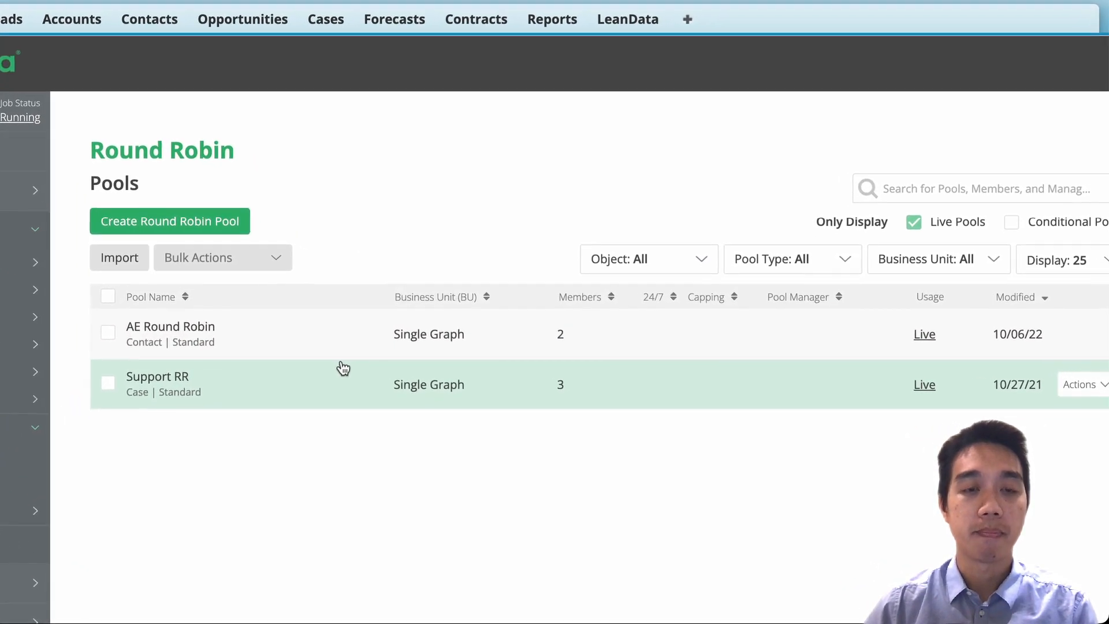
Start a new round robin pool named AB Testing Pool and turn off Respect User Schedule.
{"action": "left_click", "coordinate": [203, 231]}
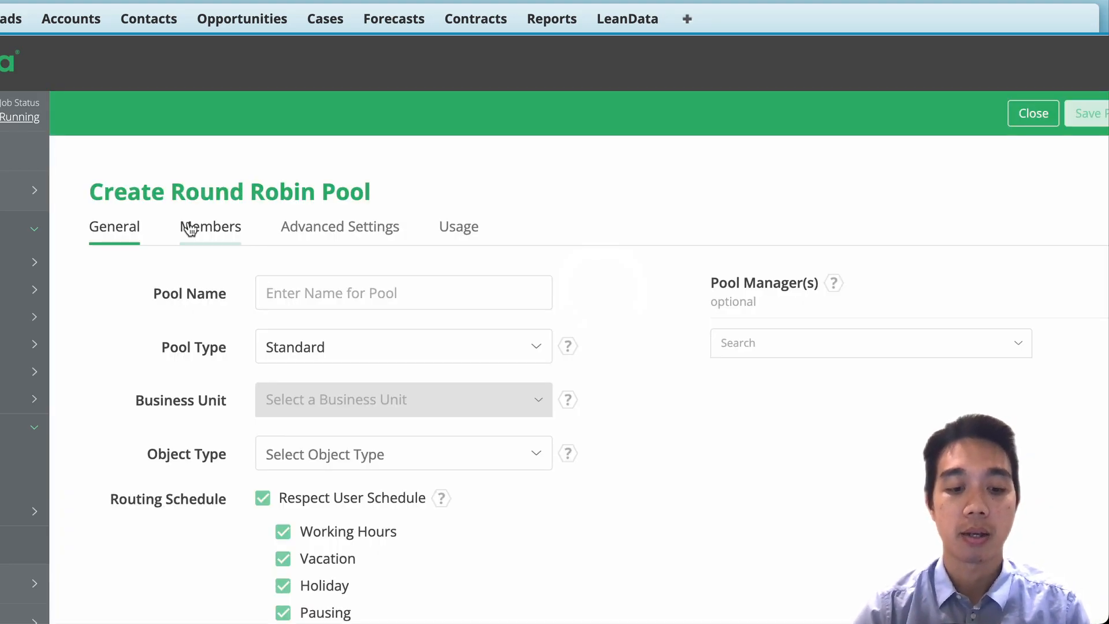
{"action": "type", "text": "APVB Test"}
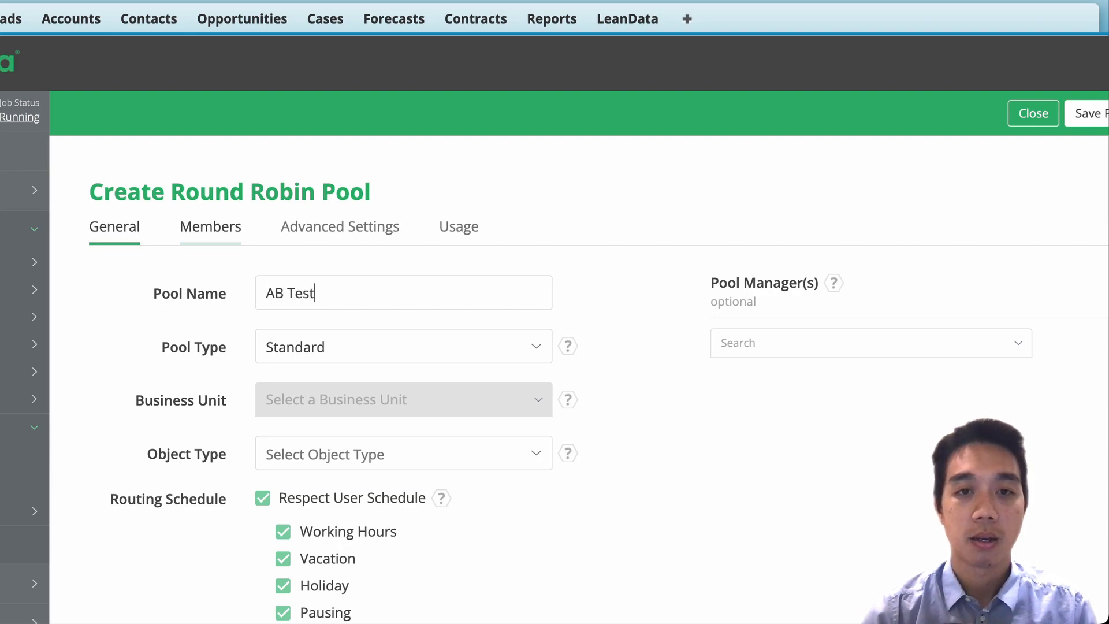
{"action": "type", "text": "ing Pool"}
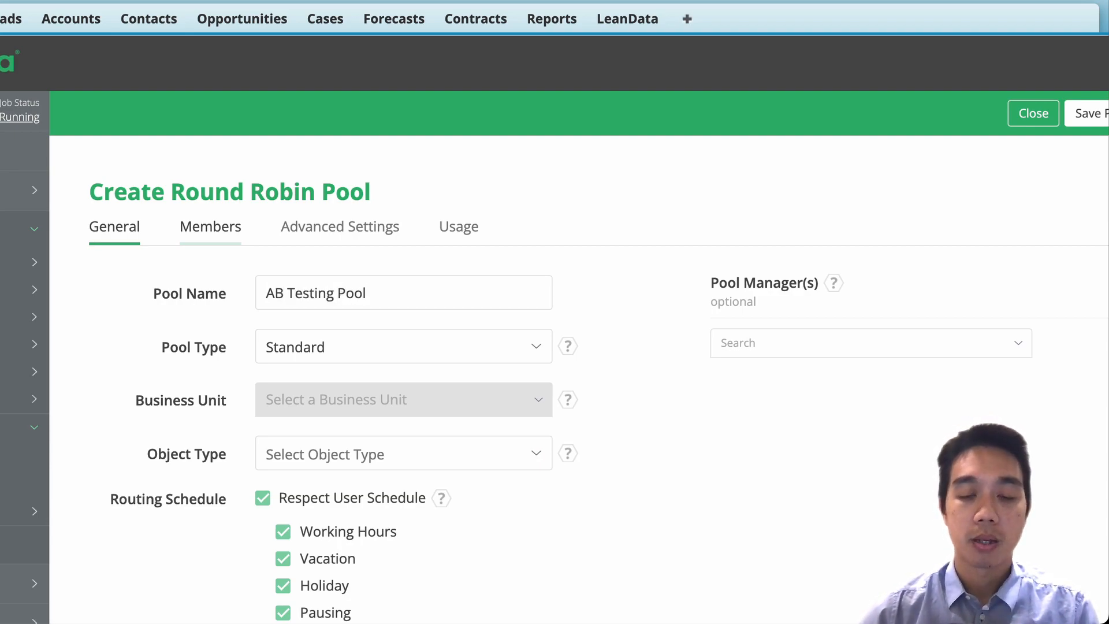
{"action": "left_click", "coordinate": [264, 499]}
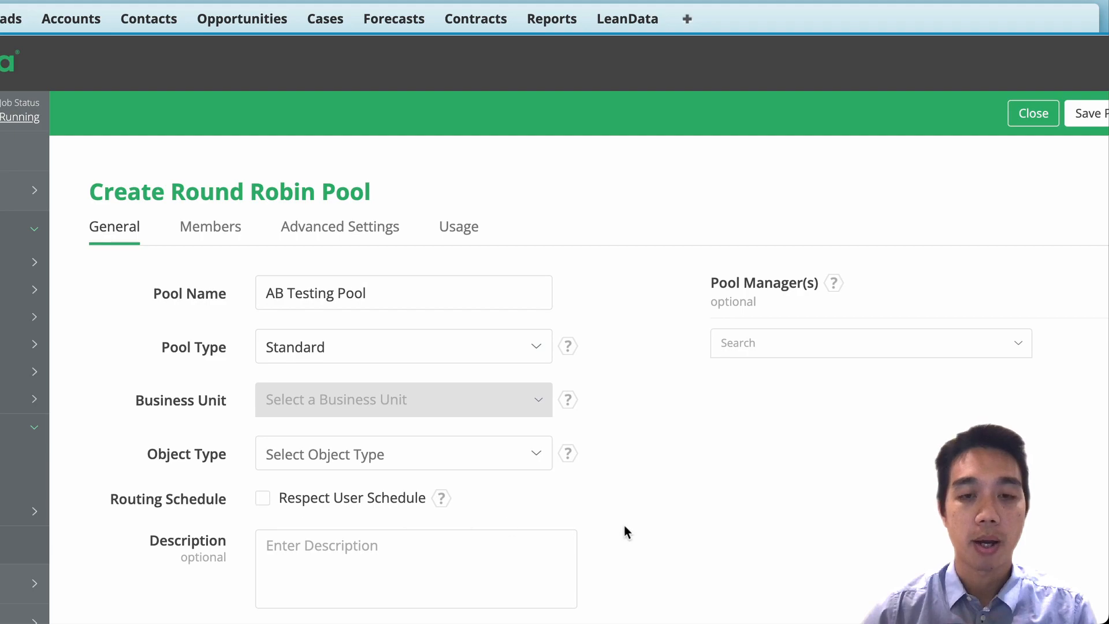
Set the new pool's object type to Lead and save the pool.
{"action": "scroll", "coordinate": [653, 525], "scroll_direction": "down", "scroll_amount": 1}
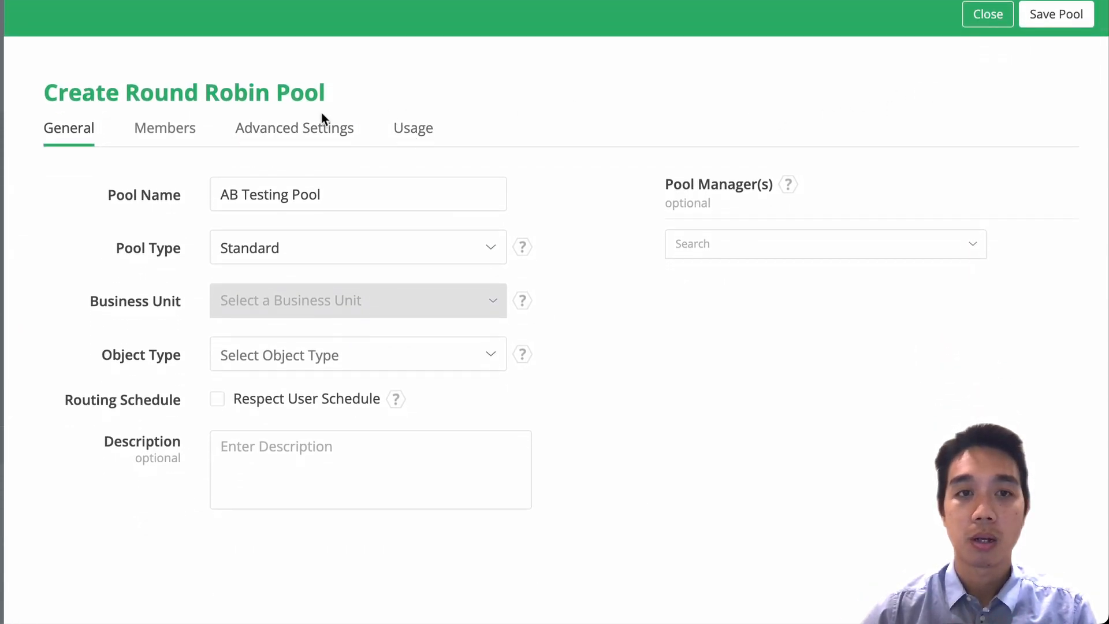
{"action": "left_click", "coordinate": [166, 131]}
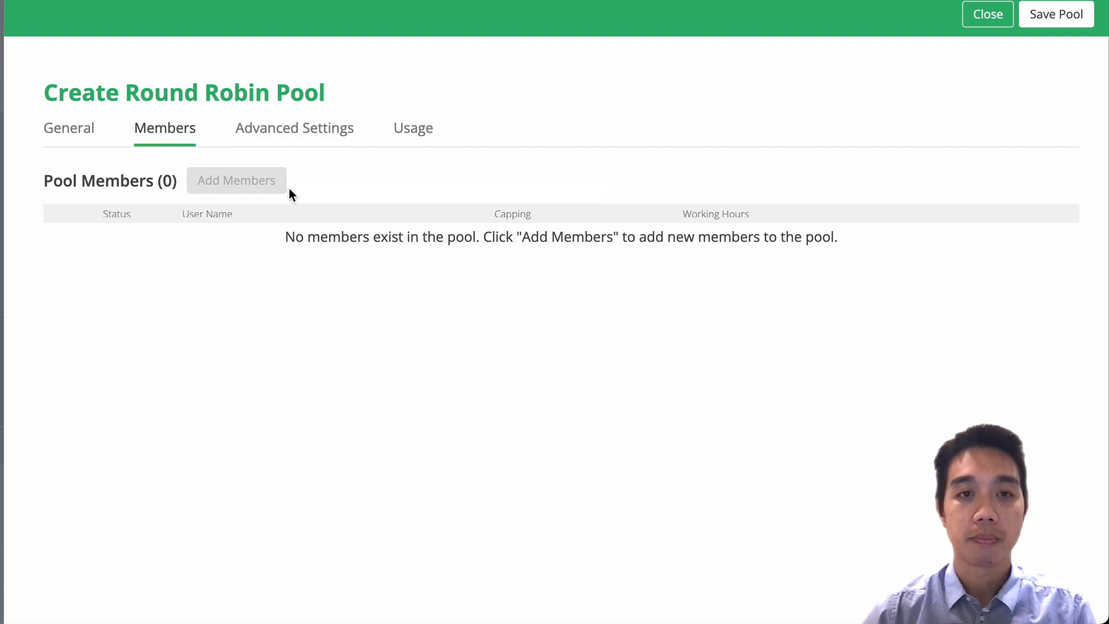
{"action": "left_click", "coordinate": [89, 139]}
{"action": "left_click", "coordinate": [1046, 17]}
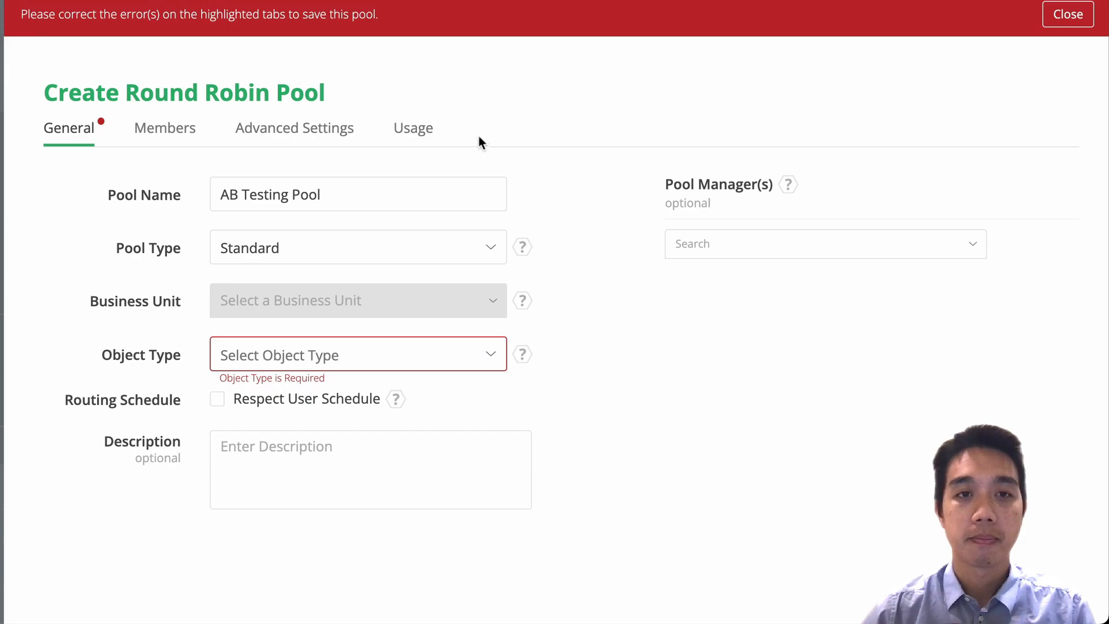
{"action": "left_click", "coordinate": [292, 359]}
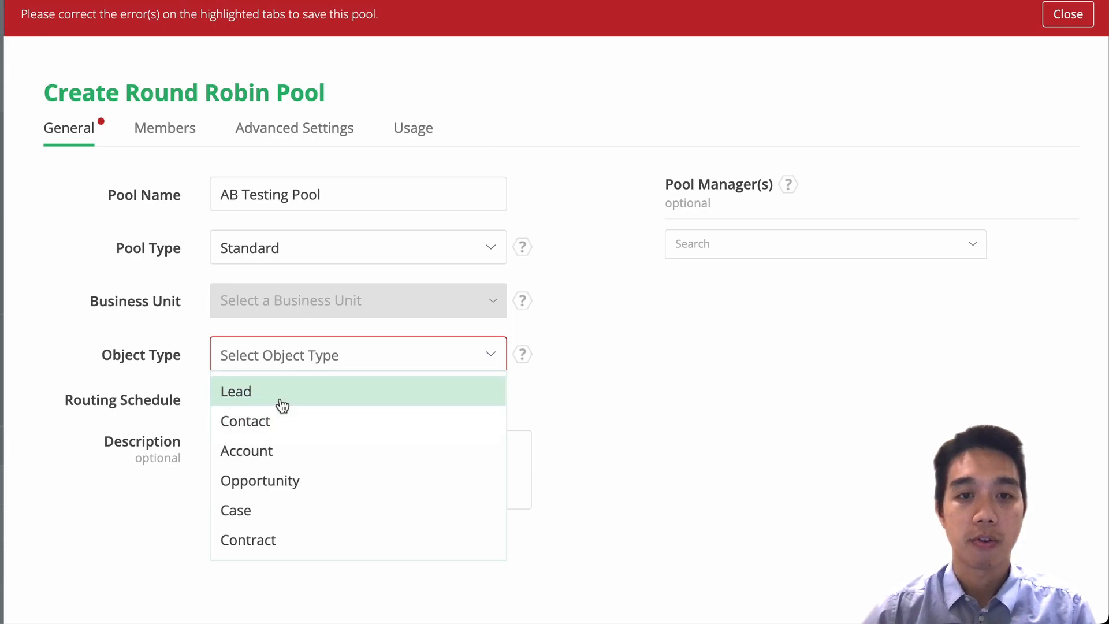
{"action": "left_click", "coordinate": [283, 399]}
{"action": "left_click", "coordinate": [1063, 16]}
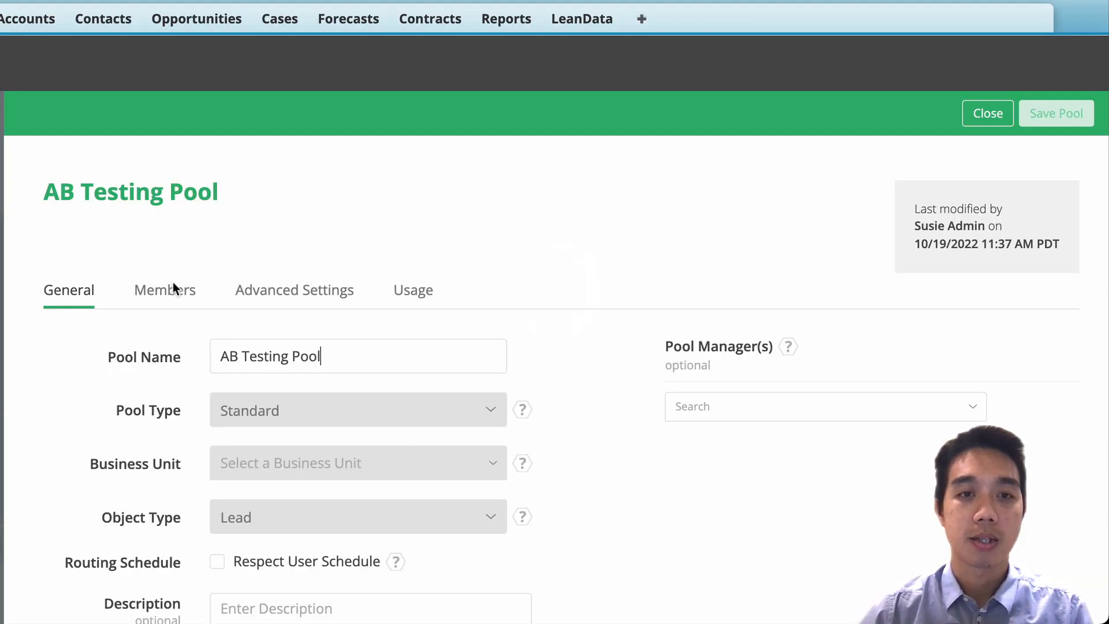
Add the first two listed users as members of AB Testing Pool.
{"action": "left_click", "coordinate": [168, 294]}
{"action": "scroll", "coordinate": [356, 366], "scroll_direction": "down", "scroll_amount": 3}
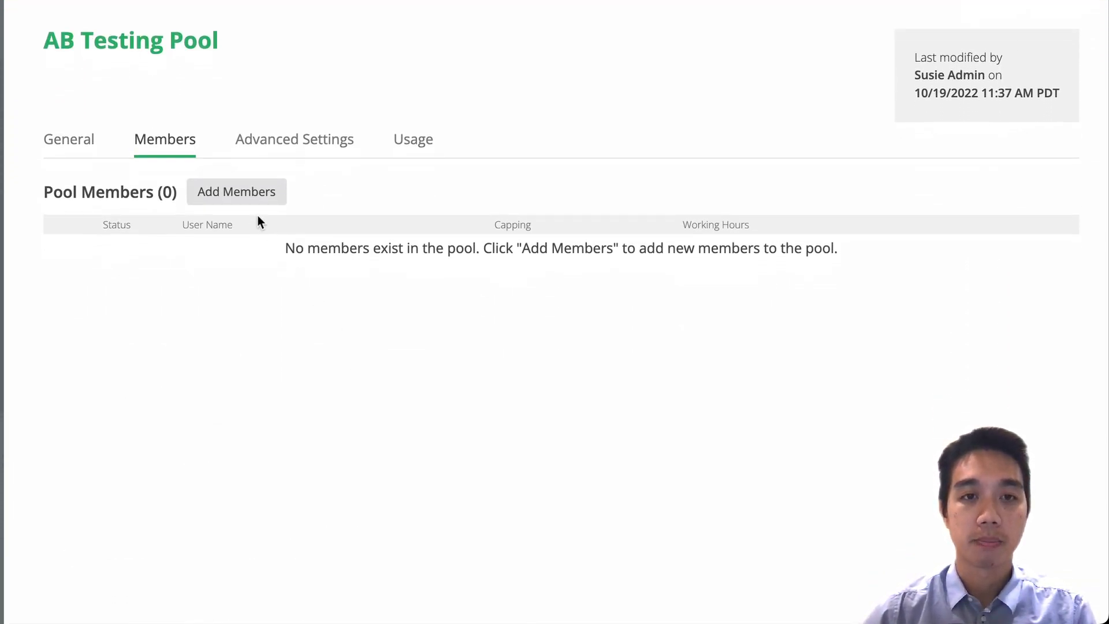
{"action": "left_click", "coordinate": [236, 193]}
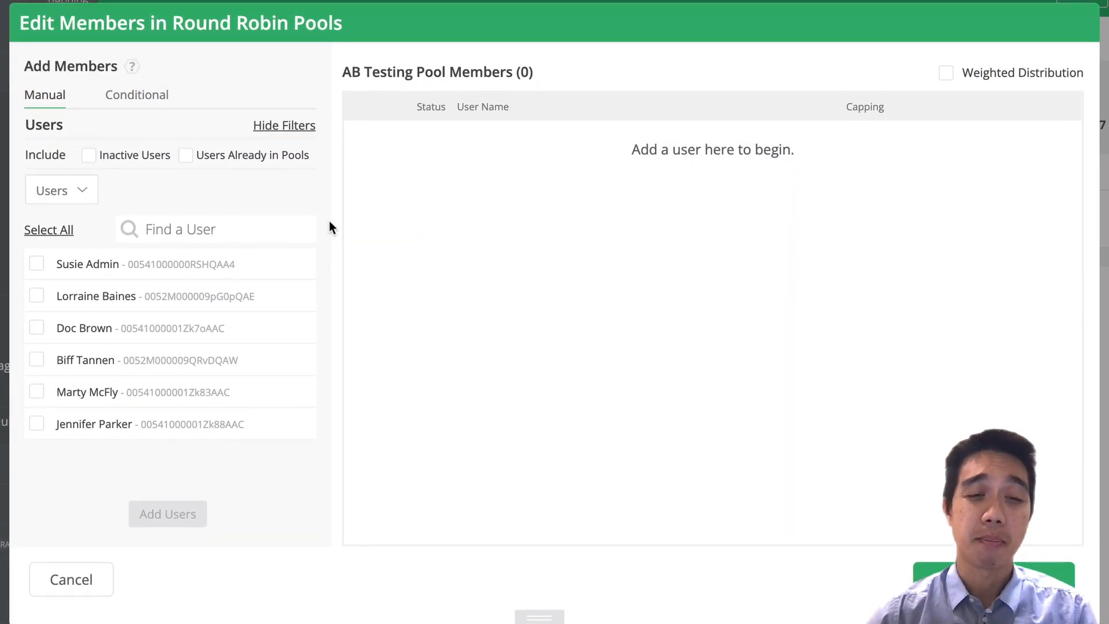
{"action": "left_click", "coordinate": [41, 297]}
{"action": "left_click", "coordinate": [37, 267]}
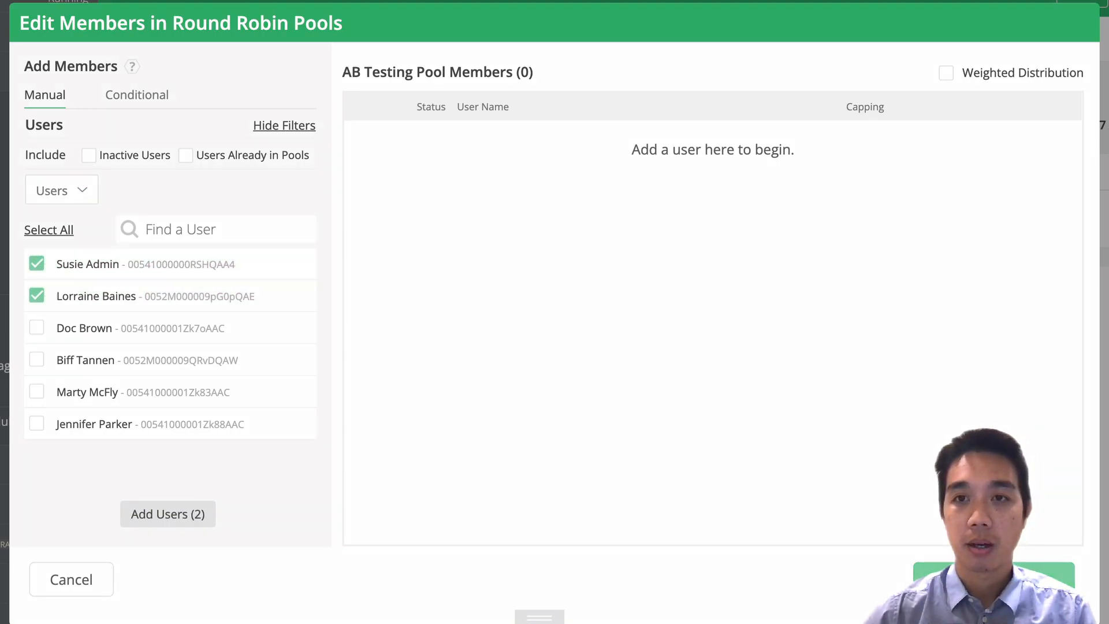
{"action": "left_click", "coordinate": [185, 513]}
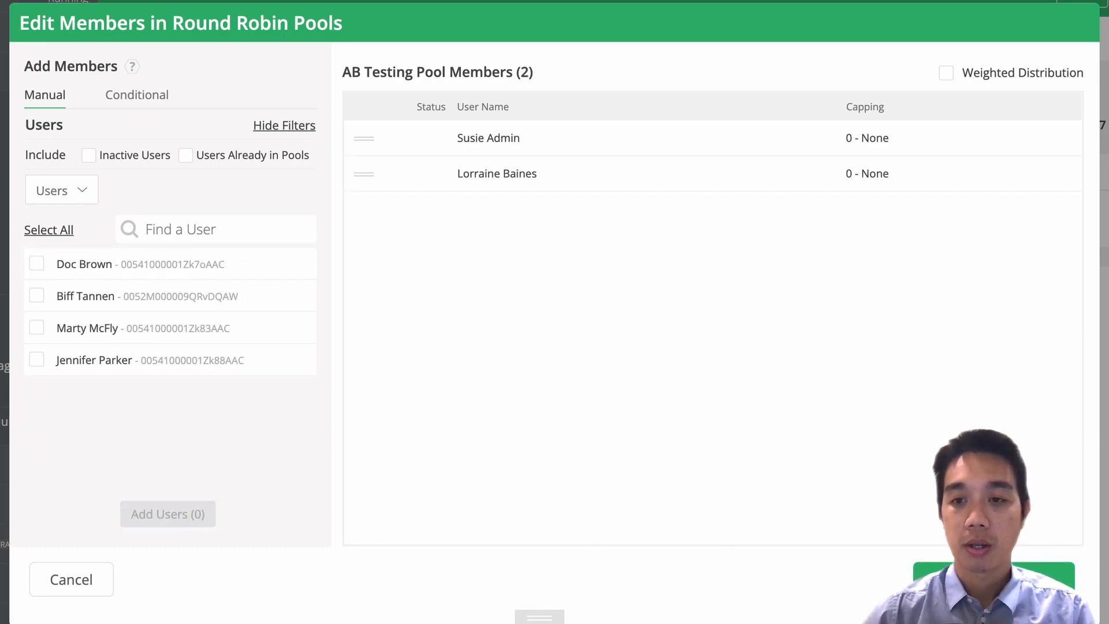
Set the admin user as Next Up for AB Testing Pool and save the member changes.
{"action": "left_click", "coordinate": [994, 579]}
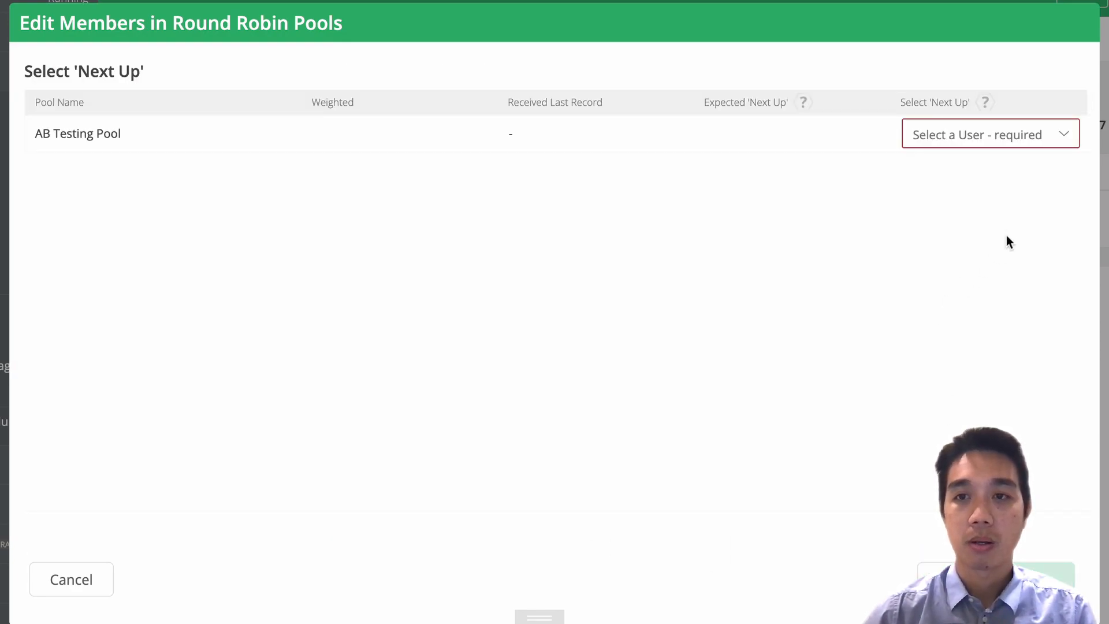
{"action": "left_click", "coordinate": [989, 134]}
{"action": "left_click", "coordinate": [971, 166]}
{"action": "left_click", "coordinate": [993, 579]}
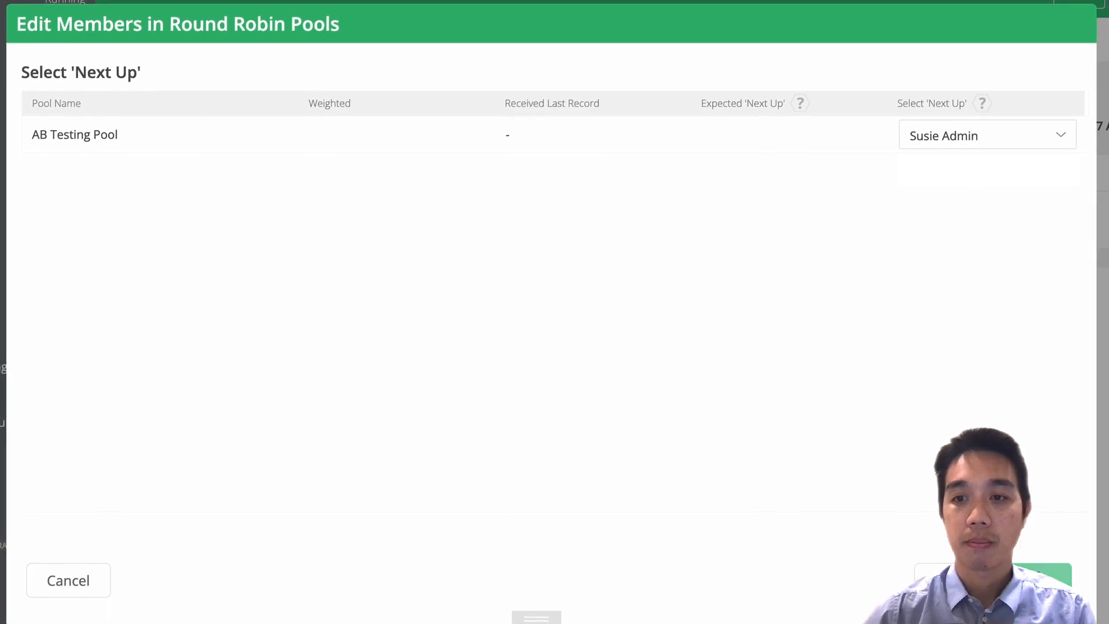
Move the New Lead and Round Robin nodes clear of the match nodes and connect New Lead's Insert edge to Round Robin.
{"action": "left_click", "coordinate": [1069, 33]}
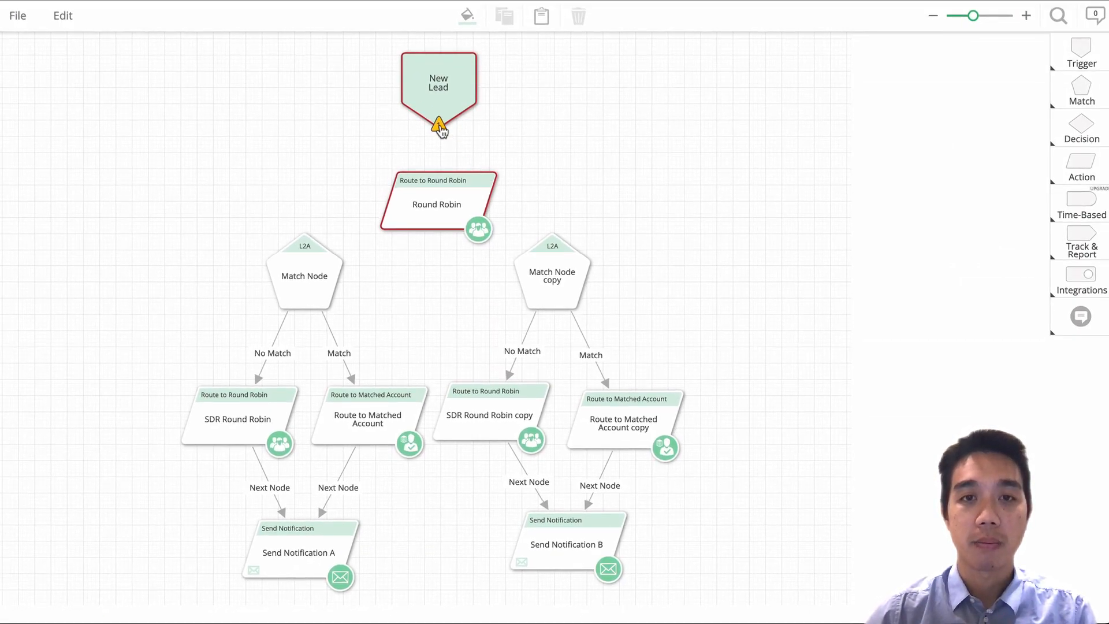
{"action": "scroll", "coordinate": [563, 166], "scroll_direction": "up", "scroll_amount": 3}
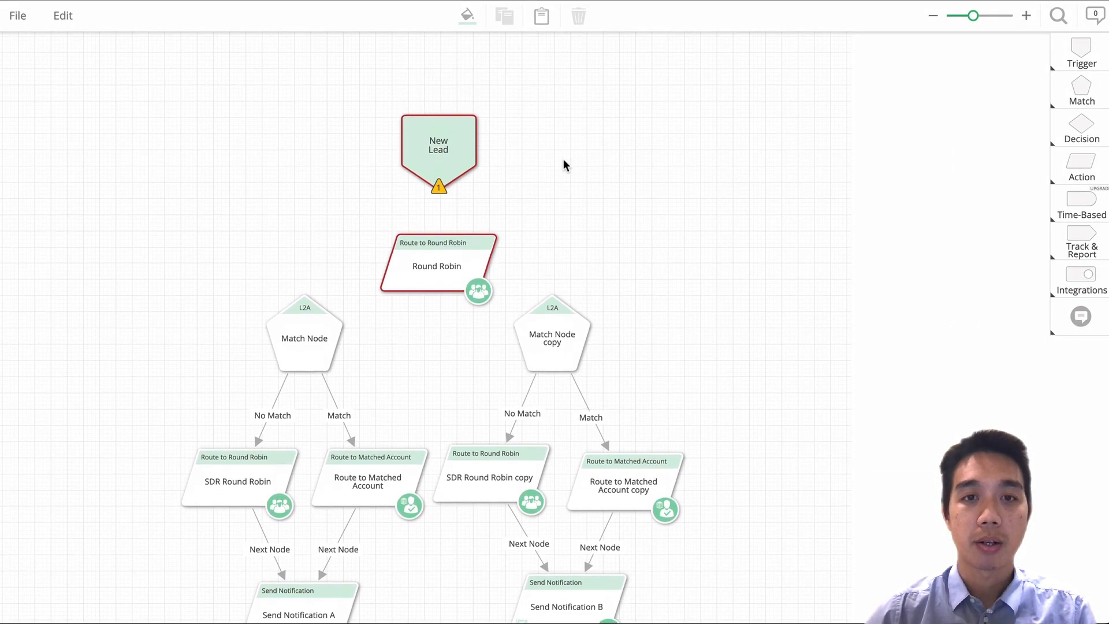
{"action": "left_click_drag", "start_coordinate": [468, 231], "coordinate": [473, 157]}
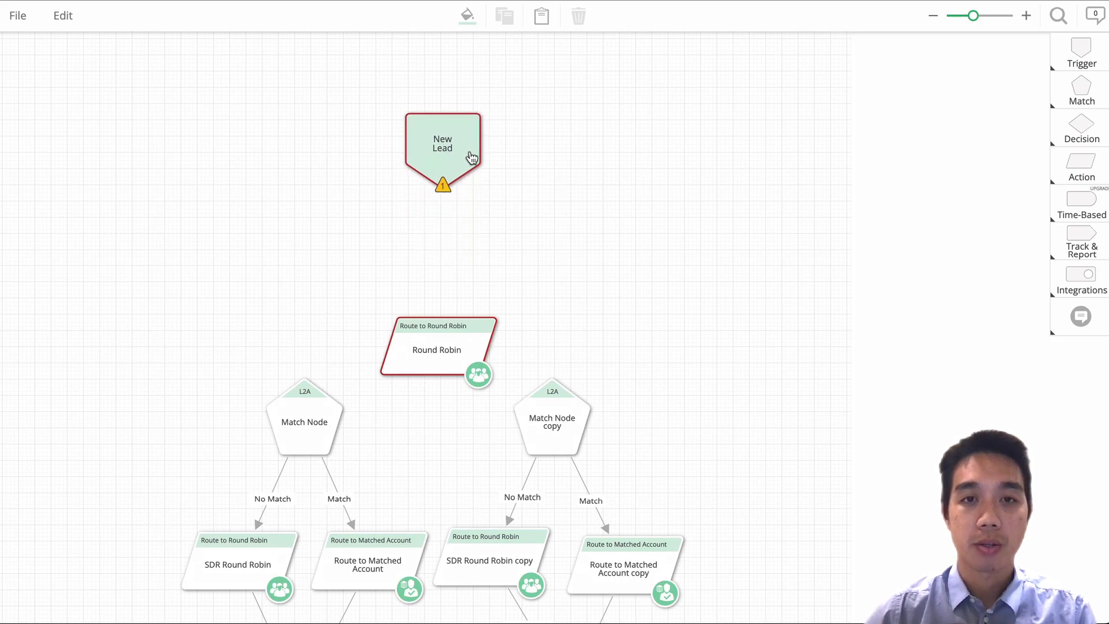
{"action": "left_click_drag", "start_coordinate": [458, 349], "coordinate": [458, 272]}
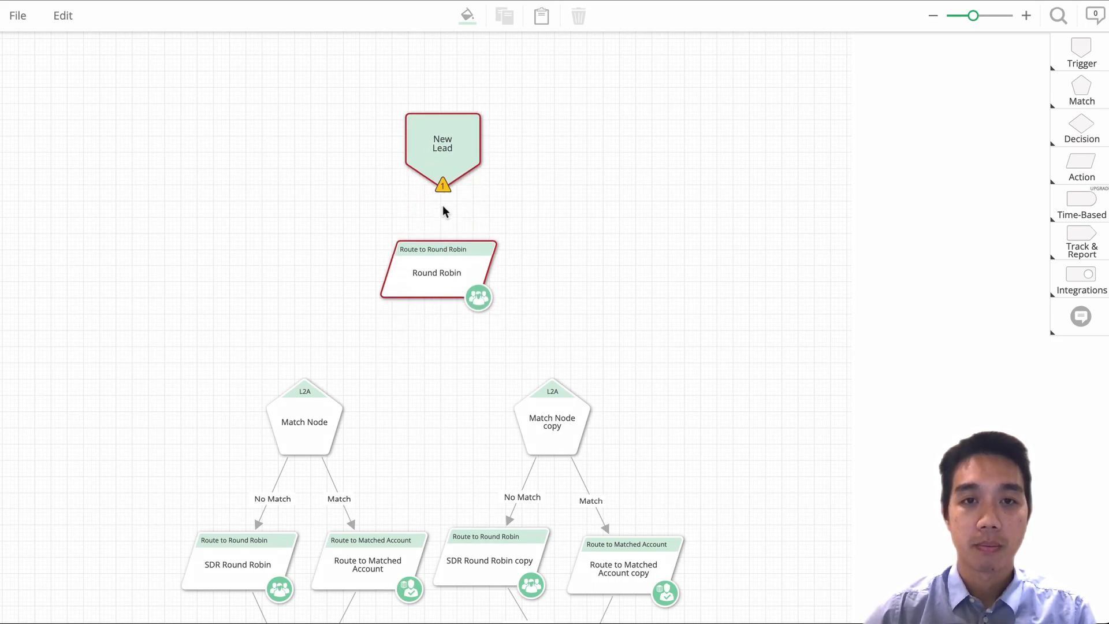
{"action": "left_click_drag", "start_coordinate": [456, 199], "coordinate": [442, 257]}
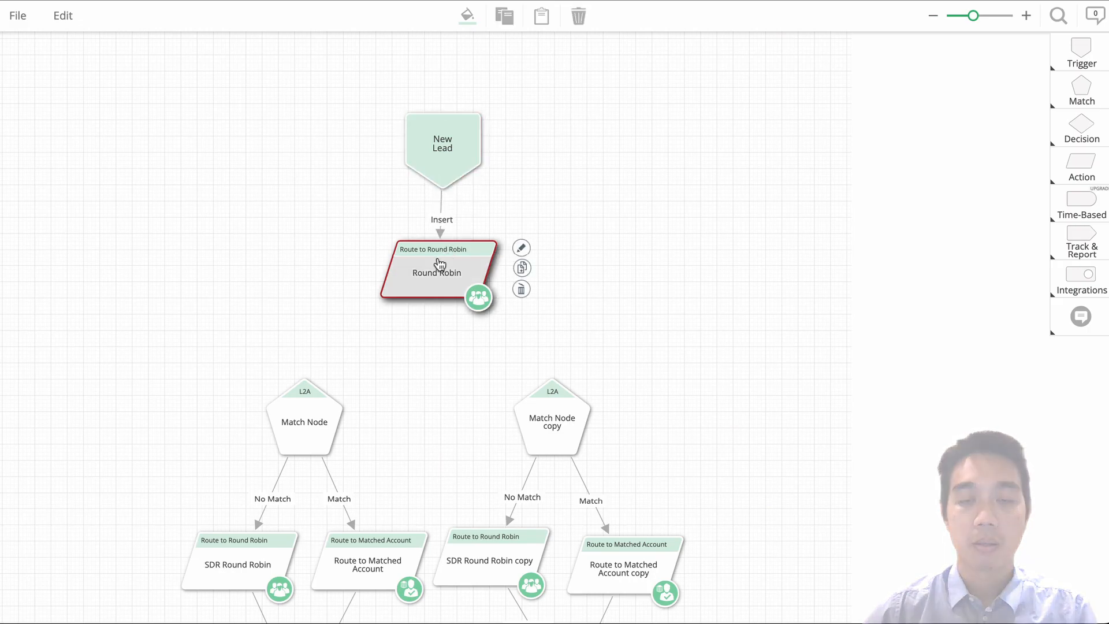
Assign AB Testing Pool to the Round Robin node and rename the node Round Robin A/B.
{"action": "double_click", "coordinate": [440, 264]}
{"action": "left_click", "coordinate": [615, 255]}
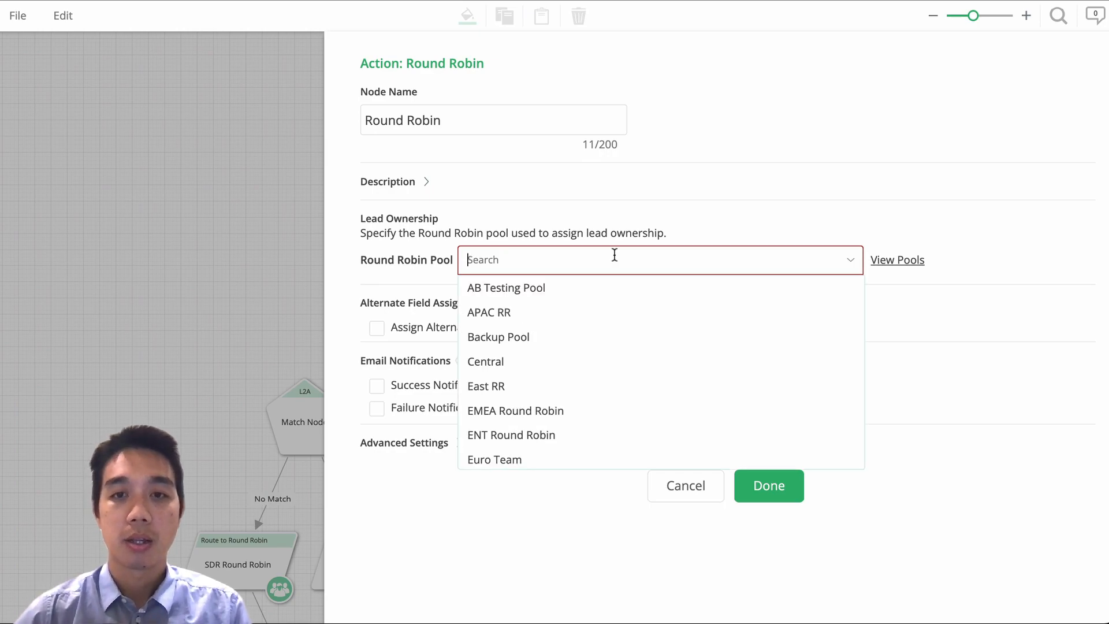
{"action": "left_click", "coordinate": [602, 289]}
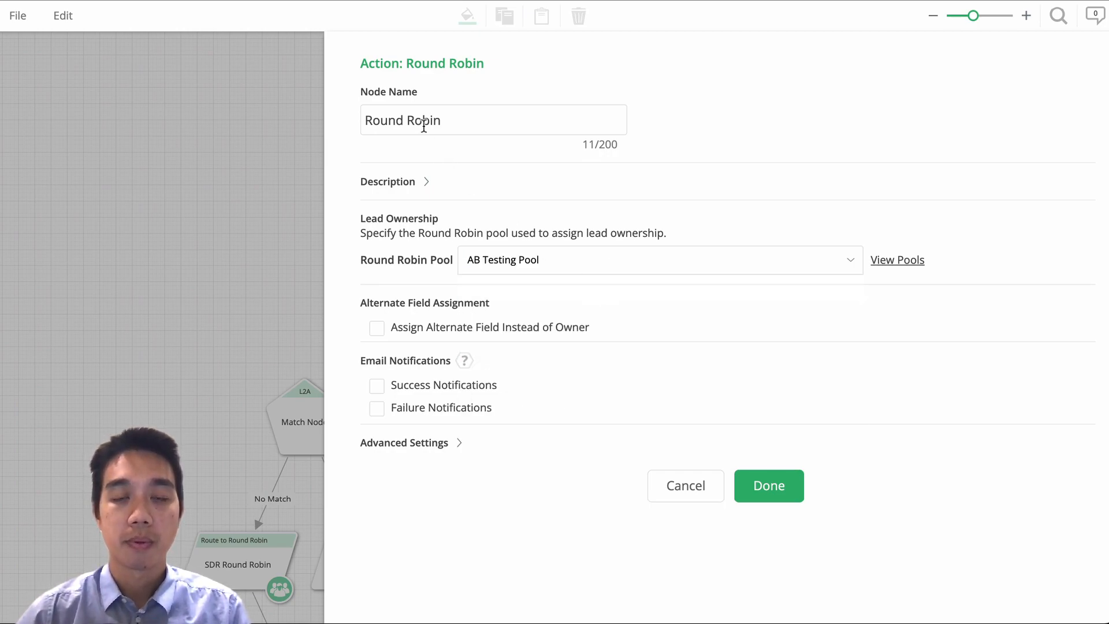
{"action": "type", "text": "A"}
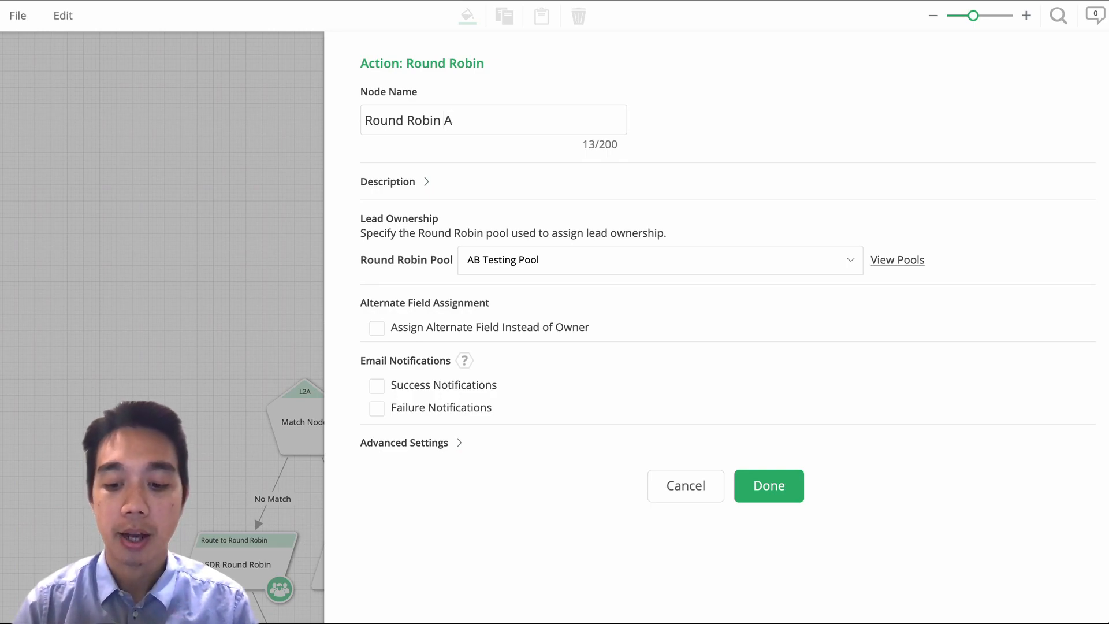
{"action": "type", "text": "/B"}
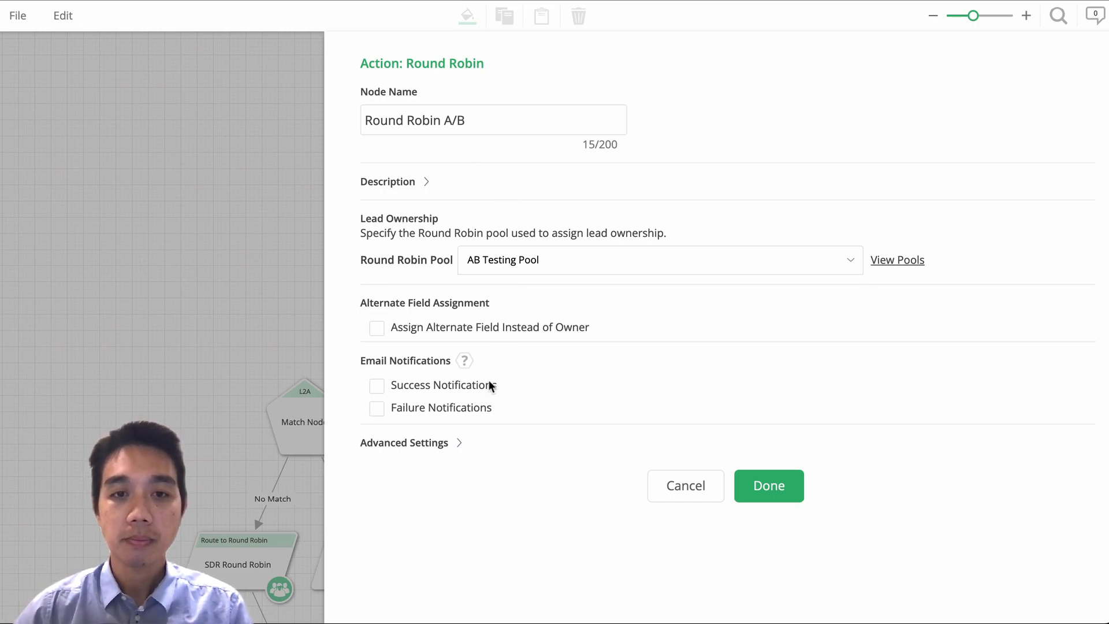
Change the Next Node target in the advanced settings so the edge can be linked to another node, and save the node.
{"action": "scroll", "coordinate": [526, 445], "scroll_direction": "down", "scroll_amount": 1}
{"action": "left_click", "coordinate": [434, 377]}
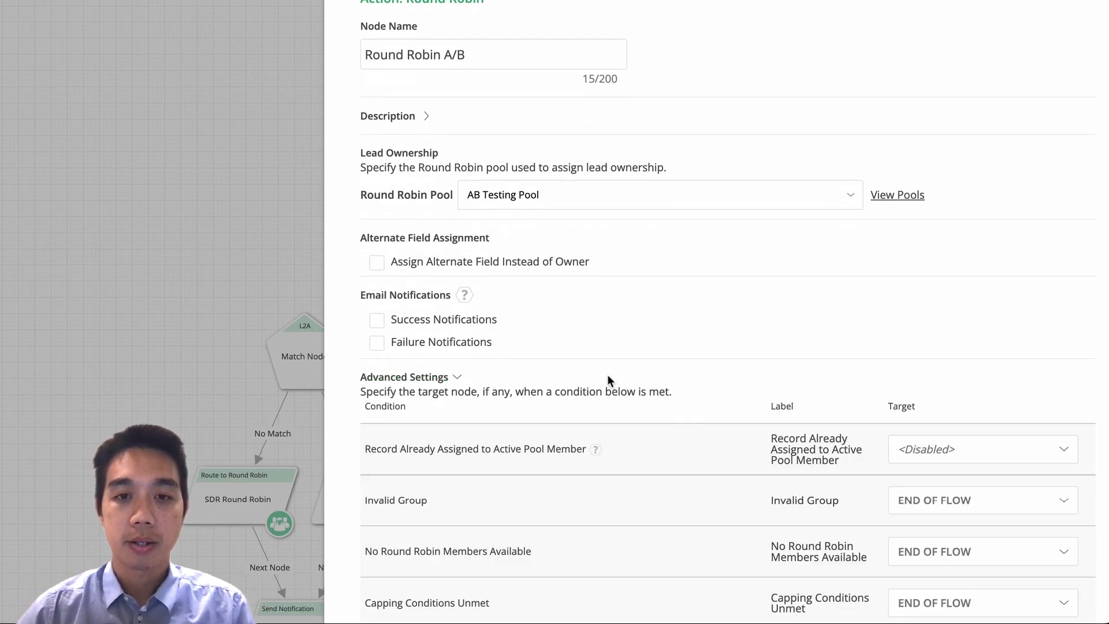
{"action": "scroll", "coordinate": [608, 376], "scroll_direction": "down", "scroll_amount": 2}
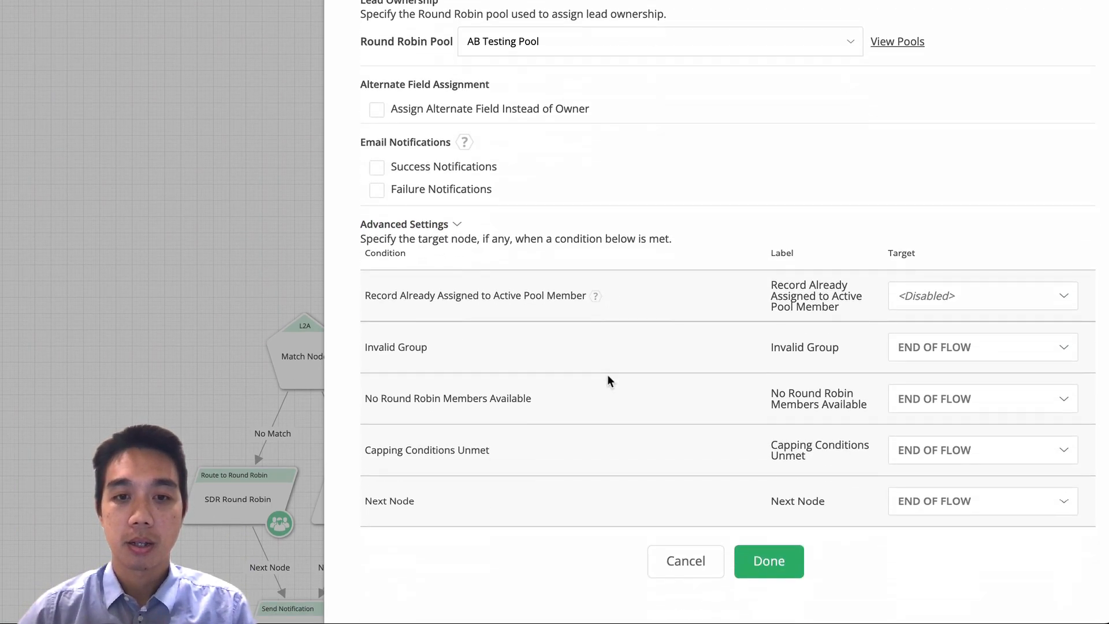
{"action": "left_click", "coordinate": [927, 510]}
{"action": "left_click", "coordinate": [927, 560]}
{"action": "left_click", "coordinate": [791, 563]}
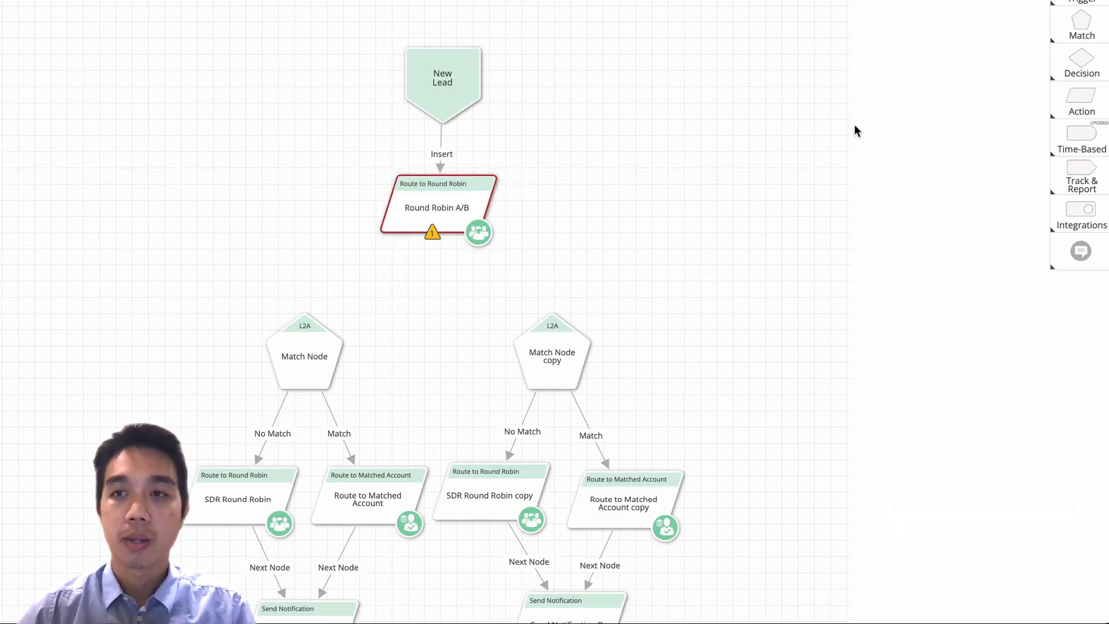
Add a Branch decision node for leads to the canvas.
{"action": "mouse_move", "coordinate": [1076, 75]}
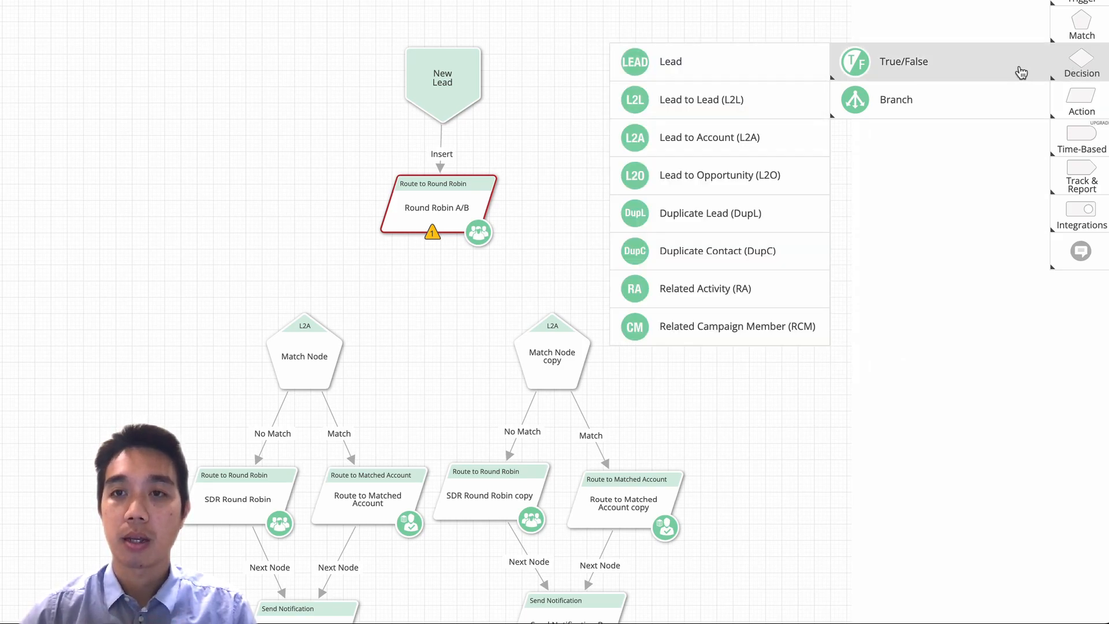
{"action": "mouse_move", "coordinate": [992, 93]}
{"action": "mouse_move", "coordinate": [991, 69]}
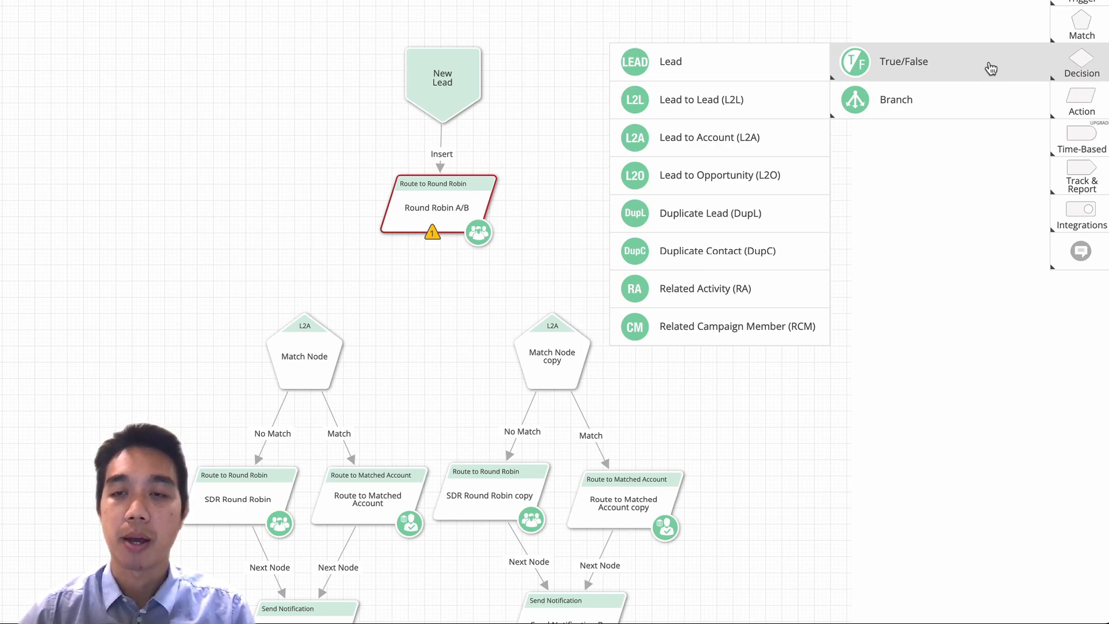
{"action": "left_click", "coordinate": [803, 106]}
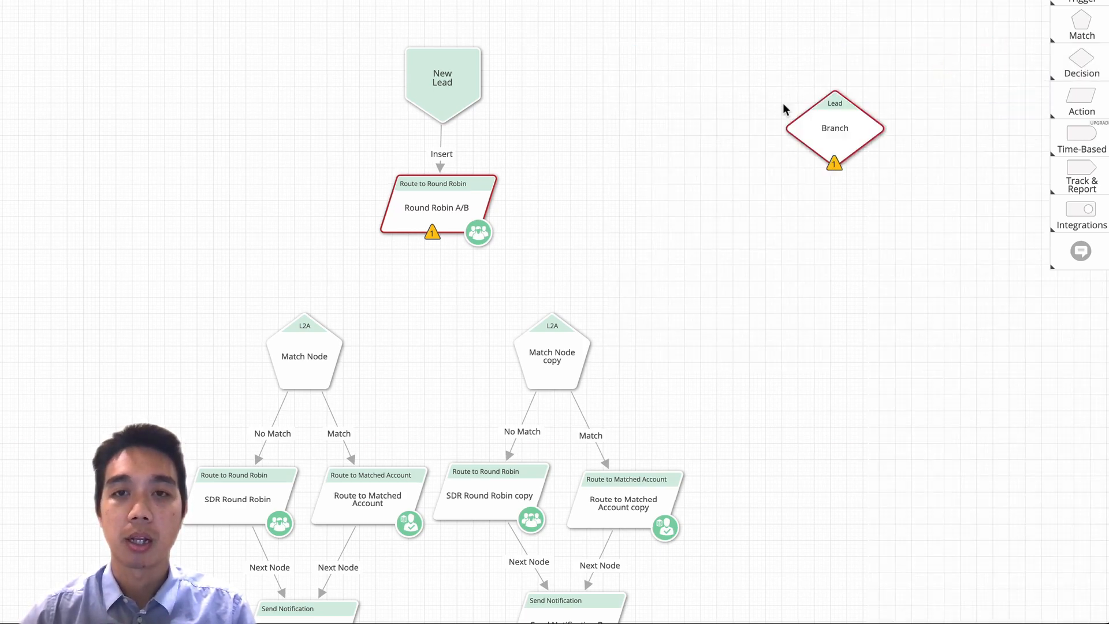
Shift New Lead and Round Robin A/B upward, place the Branch node beneath them, and connect the Next Node edge to it.
{"action": "left_click_drag", "start_coordinate": [458, 92], "coordinate": [448, 29]}
{"action": "left_click_drag", "start_coordinate": [435, 196], "coordinate": [435, 116]}
{"action": "left_click_drag", "start_coordinate": [569, 258], "coordinate": [420, 248]}
{"action": "left_click_drag", "start_coordinate": [433, 157], "coordinate": [444, 236]}
Add a second logic rule to the Branch node and set Edge 1's condition to Owner.Name equals the admin user's name.
{"action": "double_click", "coordinate": [444, 236]}
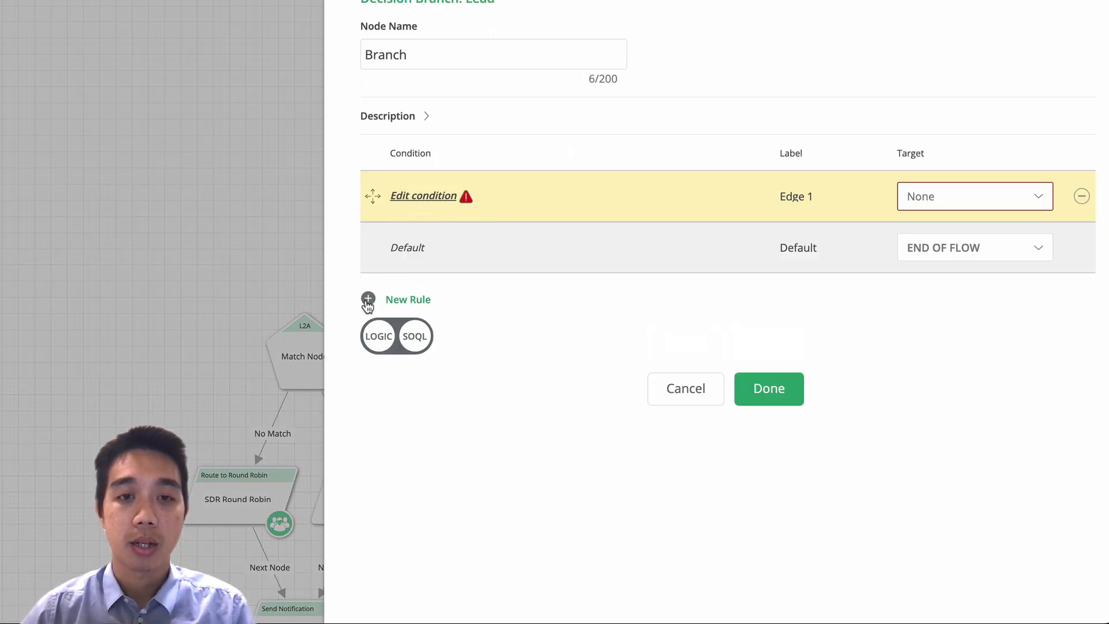
{"action": "left_click", "coordinate": [379, 336]}
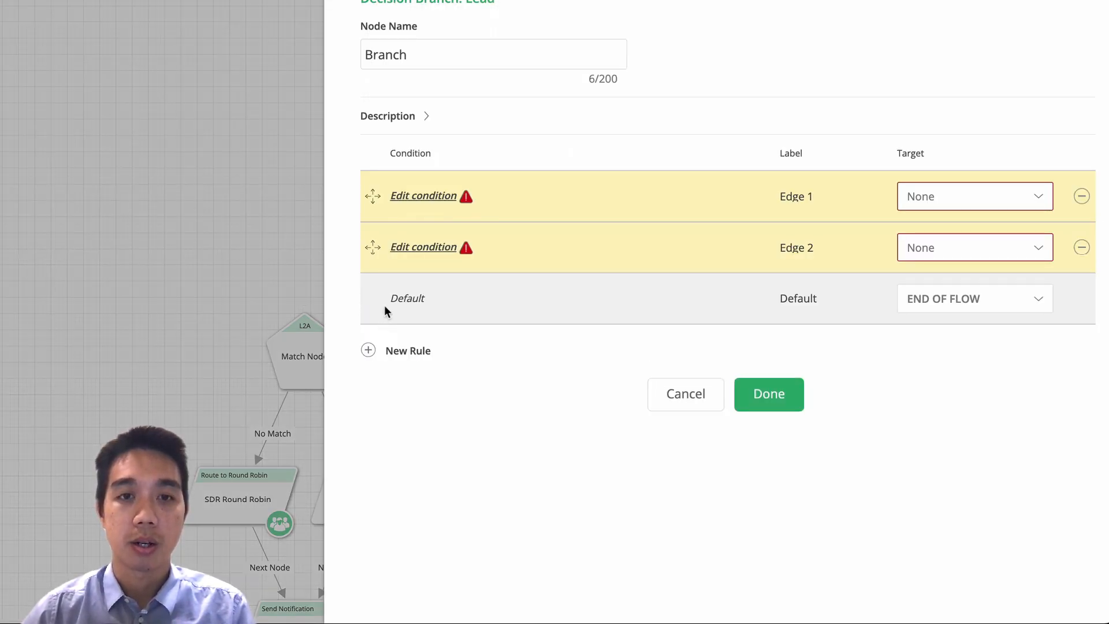
{"action": "left_click", "coordinate": [413, 197]}
{"action": "left_click", "coordinate": [423, 270]}
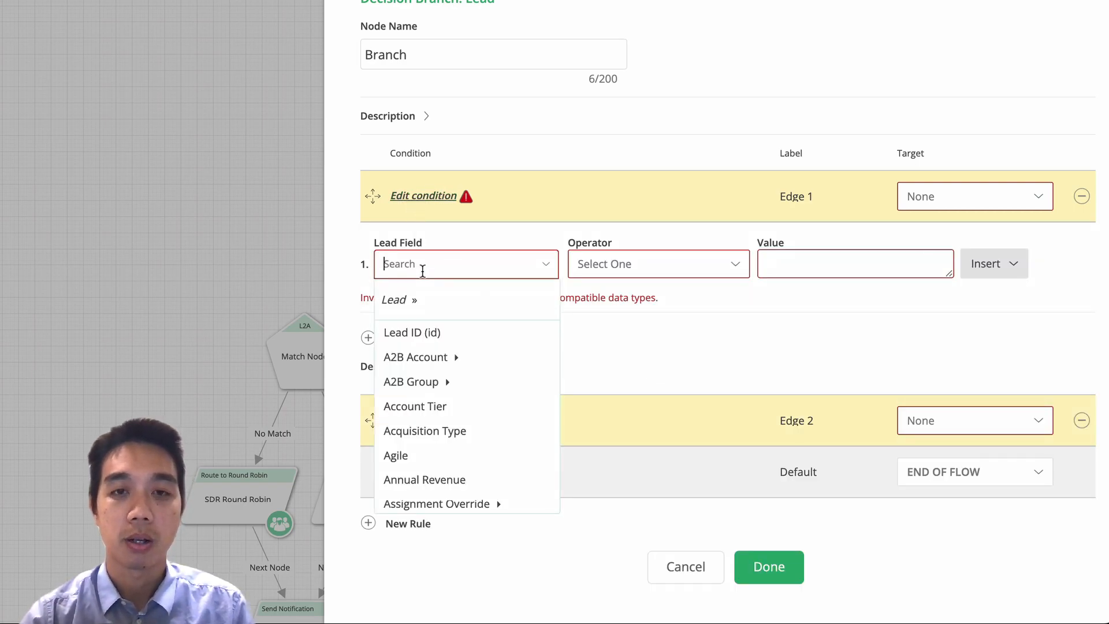
{"action": "type", "text": "own"}
{"action": "left_click", "coordinate": [404, 394]}
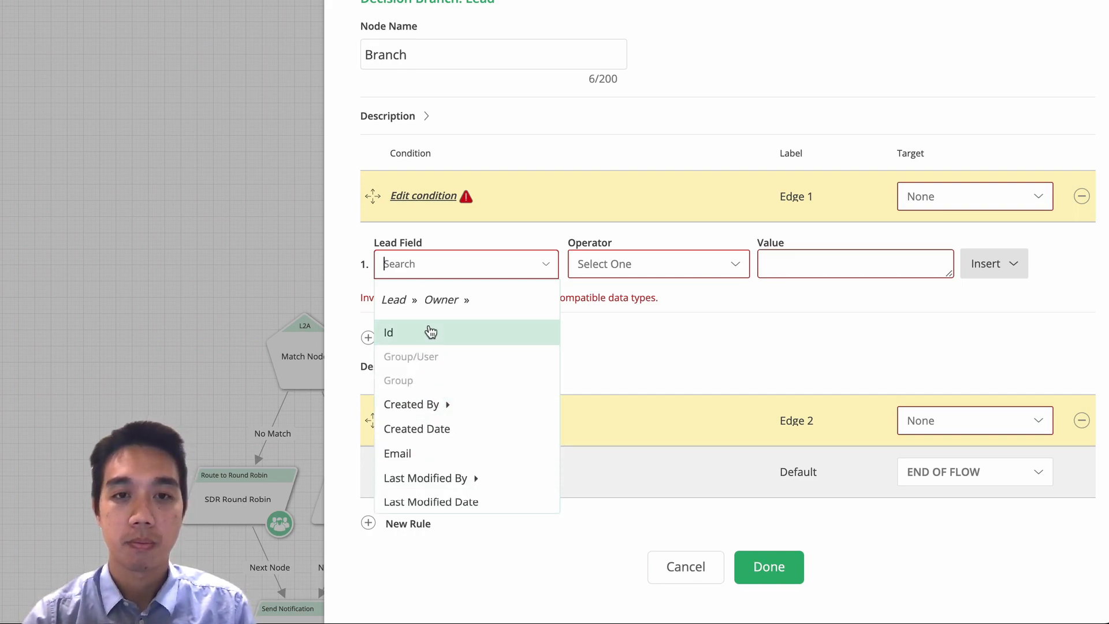
{"action": "type", "text": "name"}
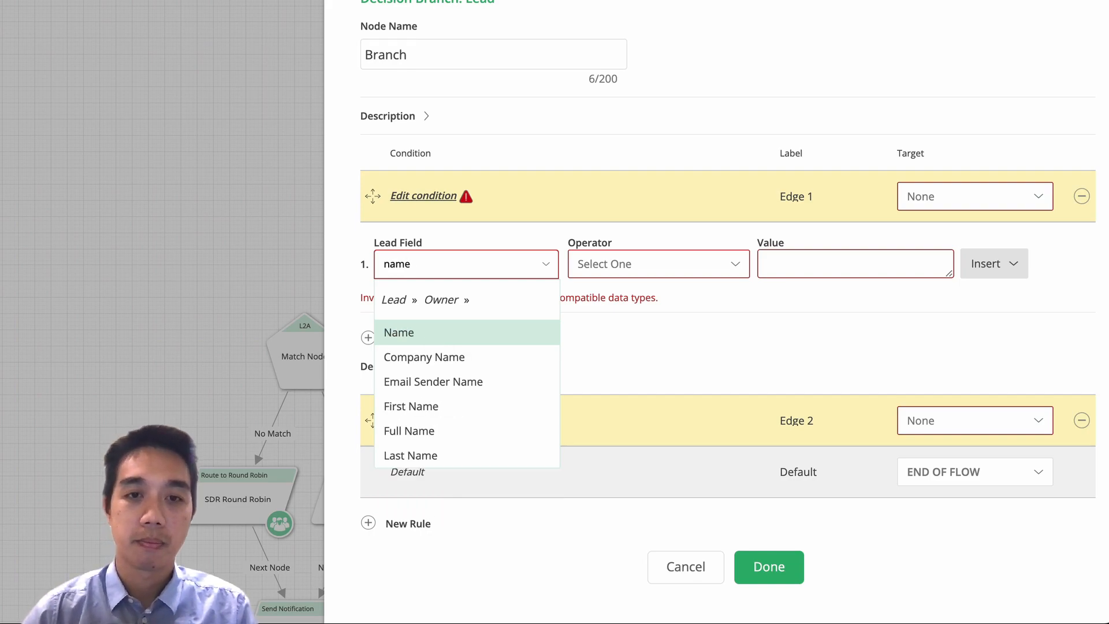
{"action": "left_click", "coordinate": [409, 332]}
{"action": "left_click", "coordinate": [716, 271]}
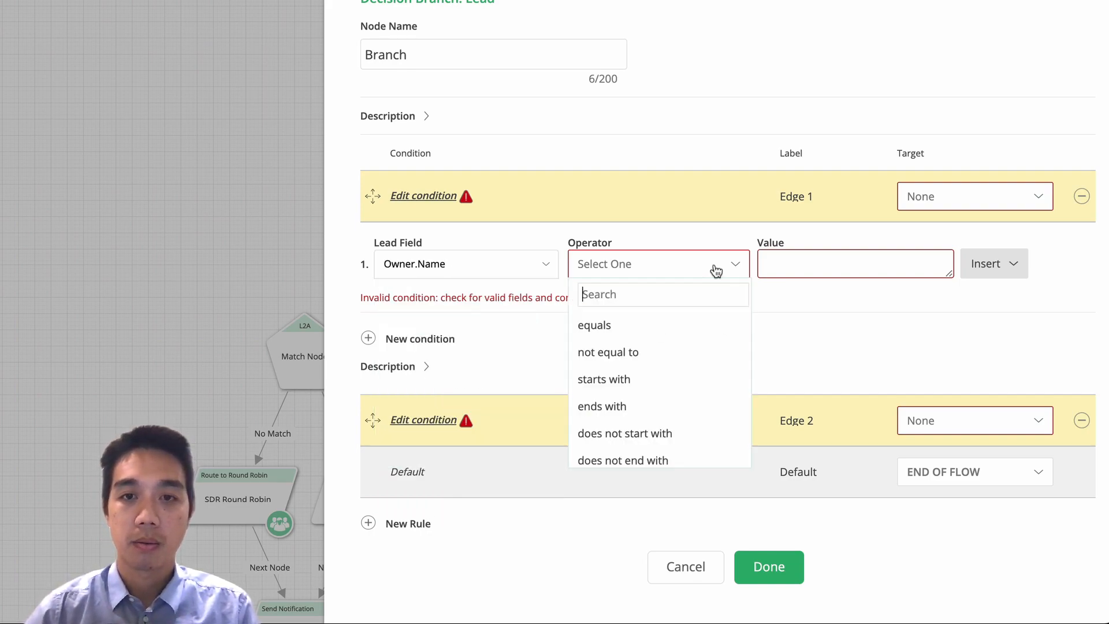
{"action": "left_click", "coordinate": [656, 323]}
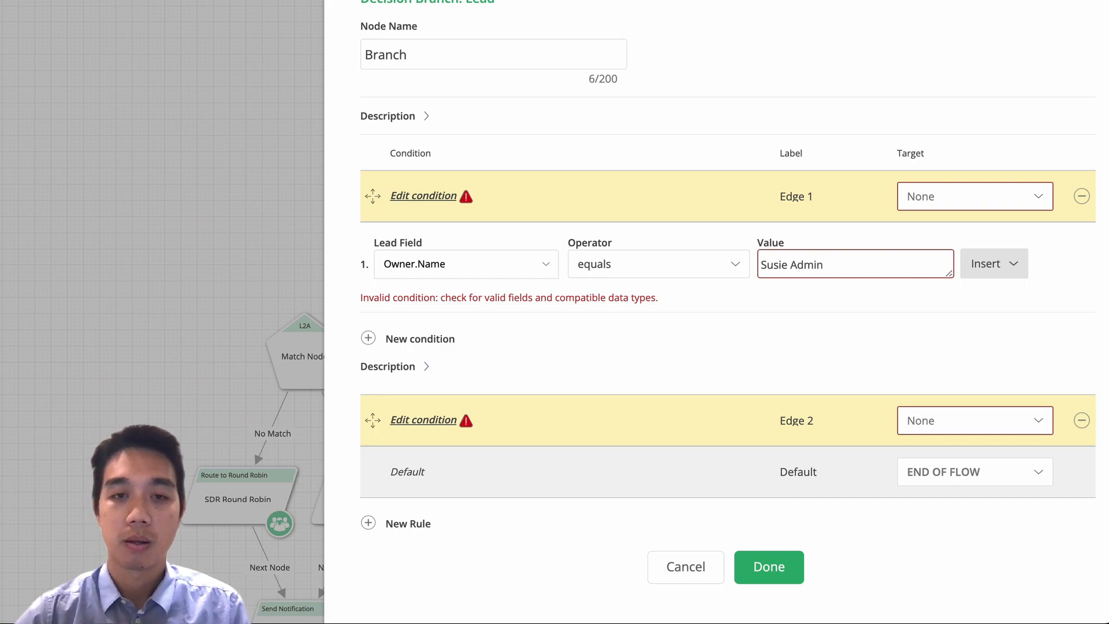
Set Edge 2's condition to Owner.Name equals the other pool member's full name.
{"action": "left_click", "coordinate": [420, 420]}
{"action": "left_click", "coordinate": [440, 315]}
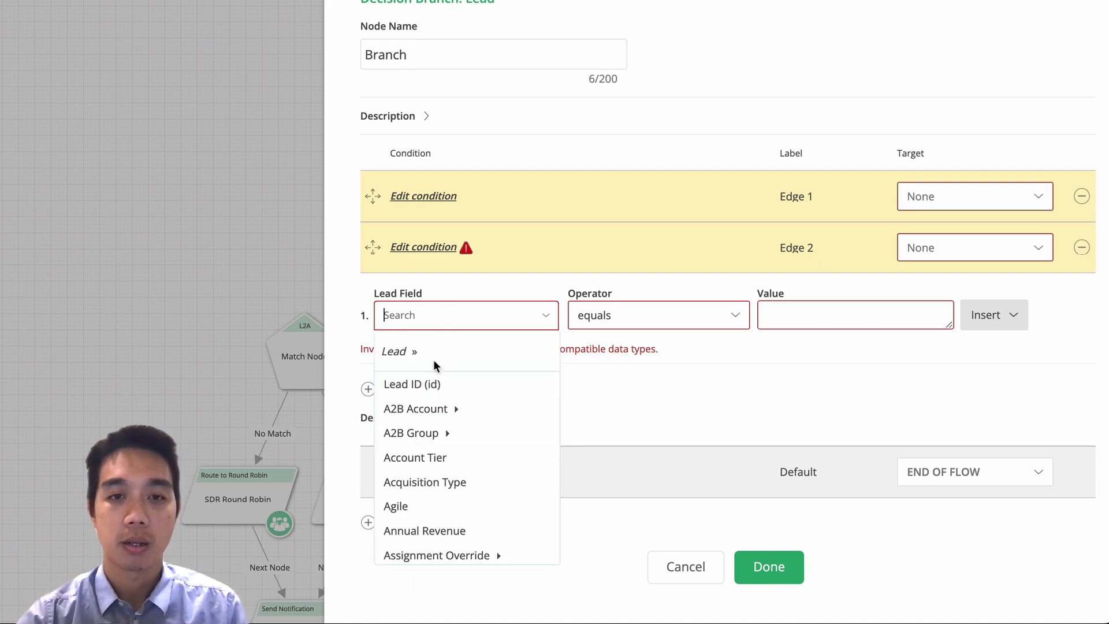
{"action": "type", "text": "own"}
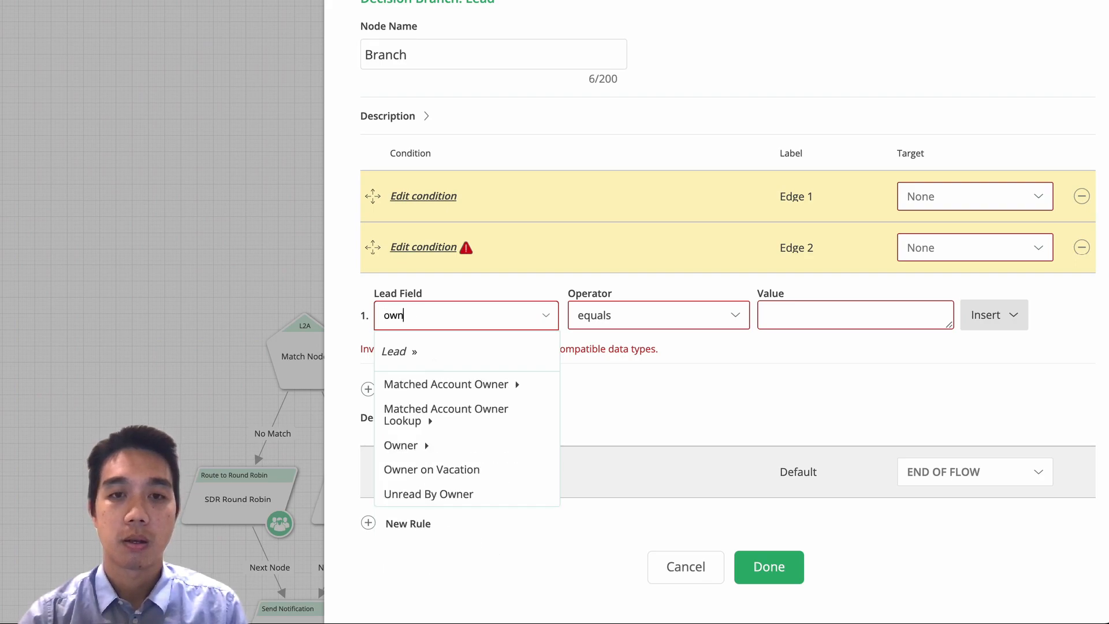
{"action": "key", "text": "Down"}
{"action": "key", "text": "Down"}
{"action": "key", "text": "Down"}
{"action": "key", "text": "Down"}
{"action": "key", "text": "Down"}
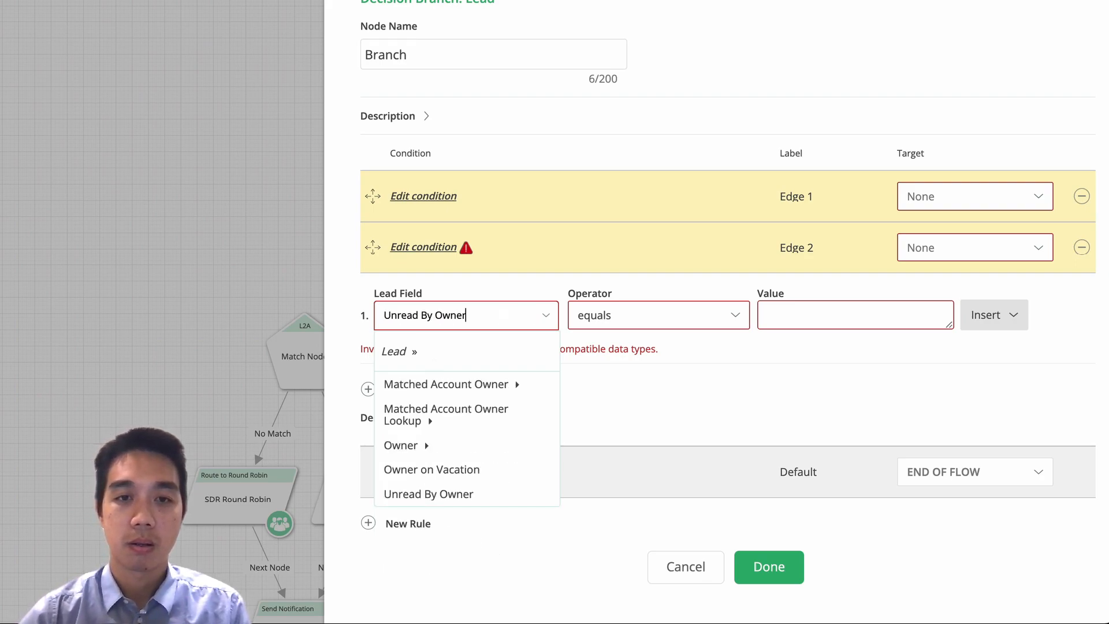
{"action": "left_click", "coordinate": [412, 444]}
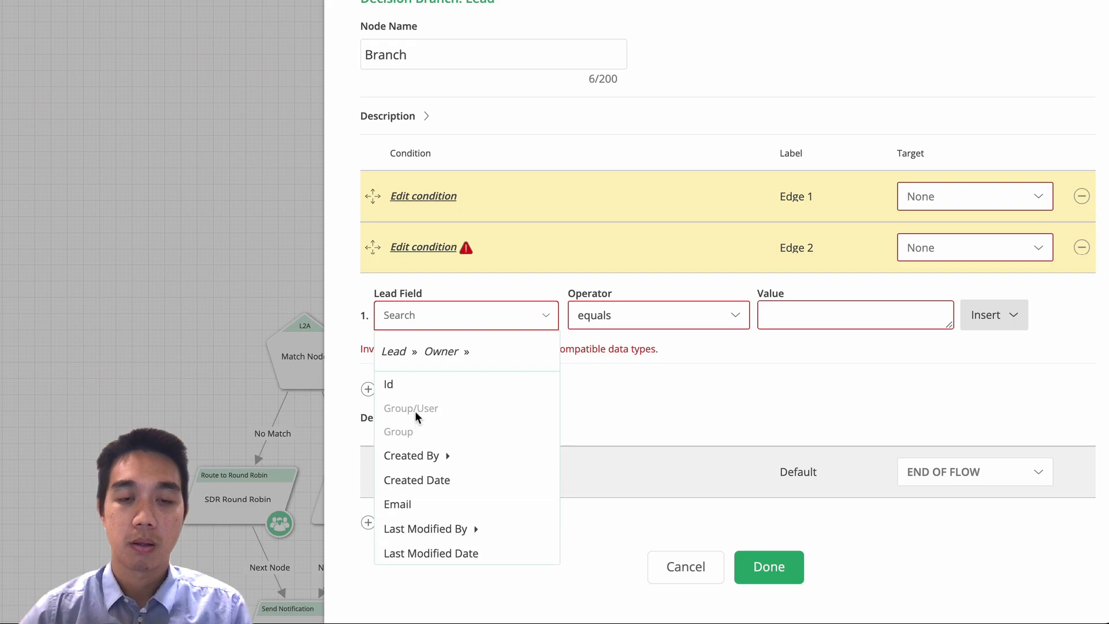
{"action": "scroll", "coordinate": [422, 436], "scroll_direction": "down", "scroll_amount": 1}
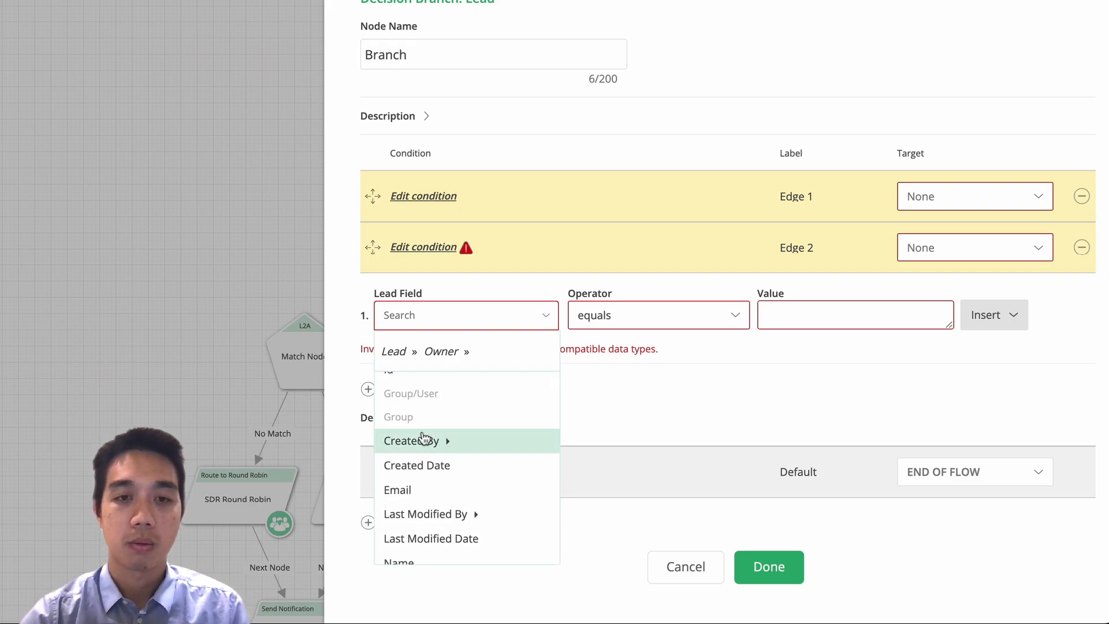
{"action": "type", "text": "nam"}
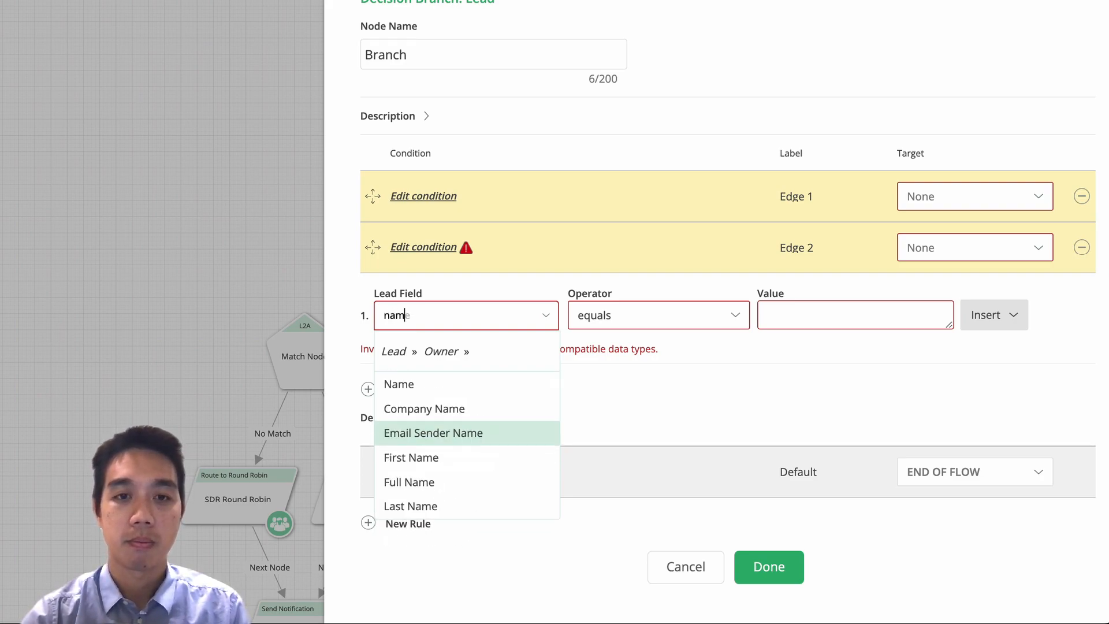
{"action": "left_click", "coordinate": [421, 384]}
{"action": "left_click", "coordinate": [810, 313]}
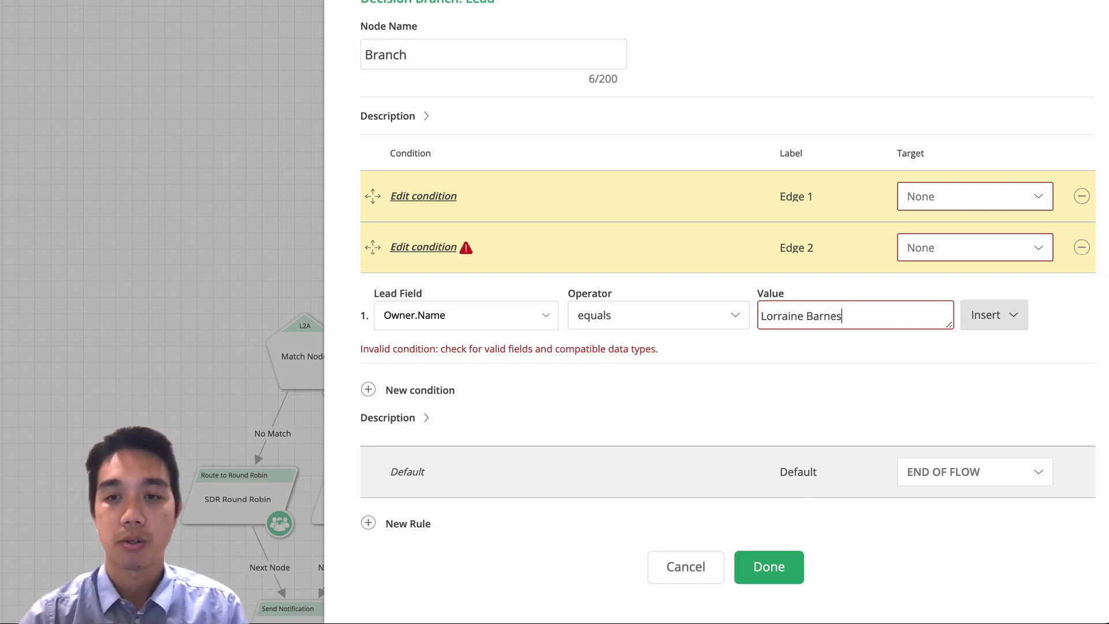
Relabel the two branch edges, Edge 1 as A and Edge 2 as B.
{"action": "left_click", "coordinate": [805, 194]}
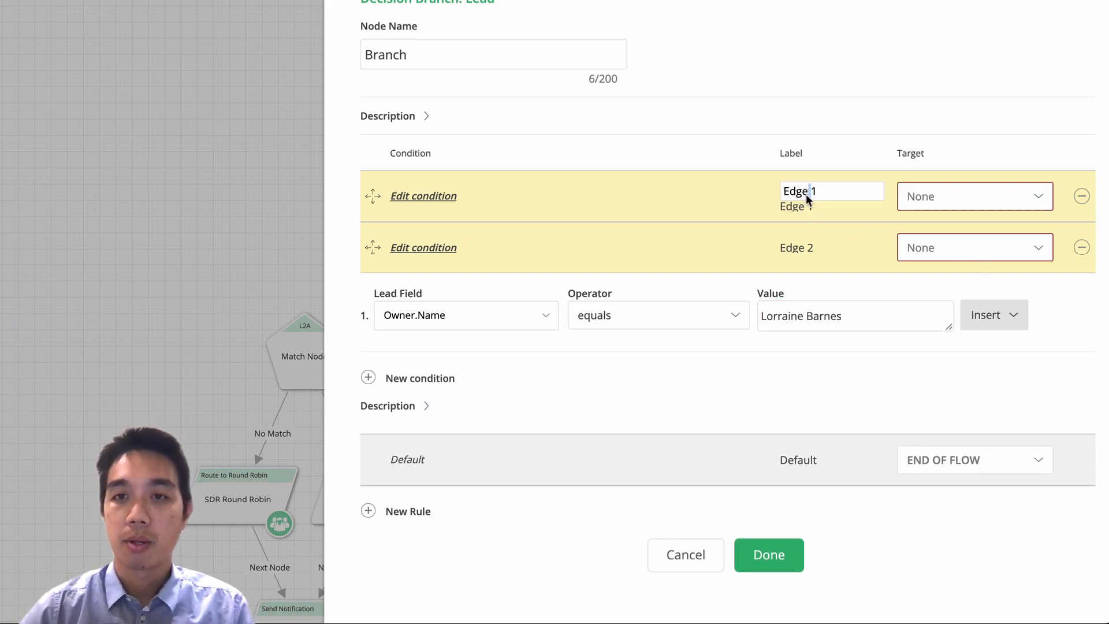
{"action": "type", "text": "A"}
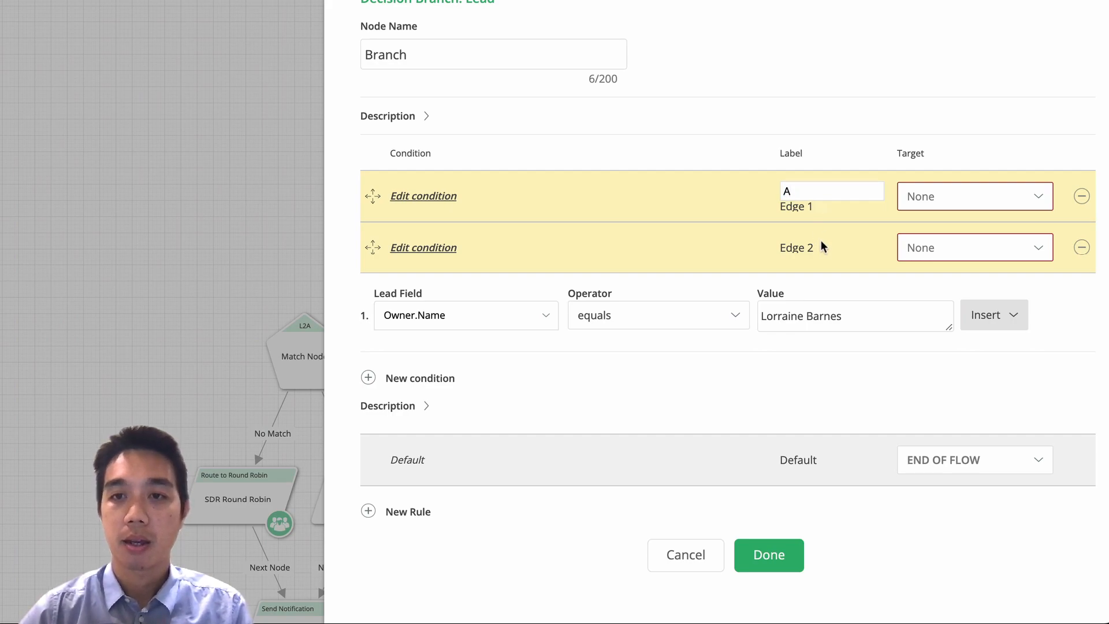
{"action": "double_click", "coordinate": [804, 248]}
{"action": "triple_click", "coordinate": [802, 245]}
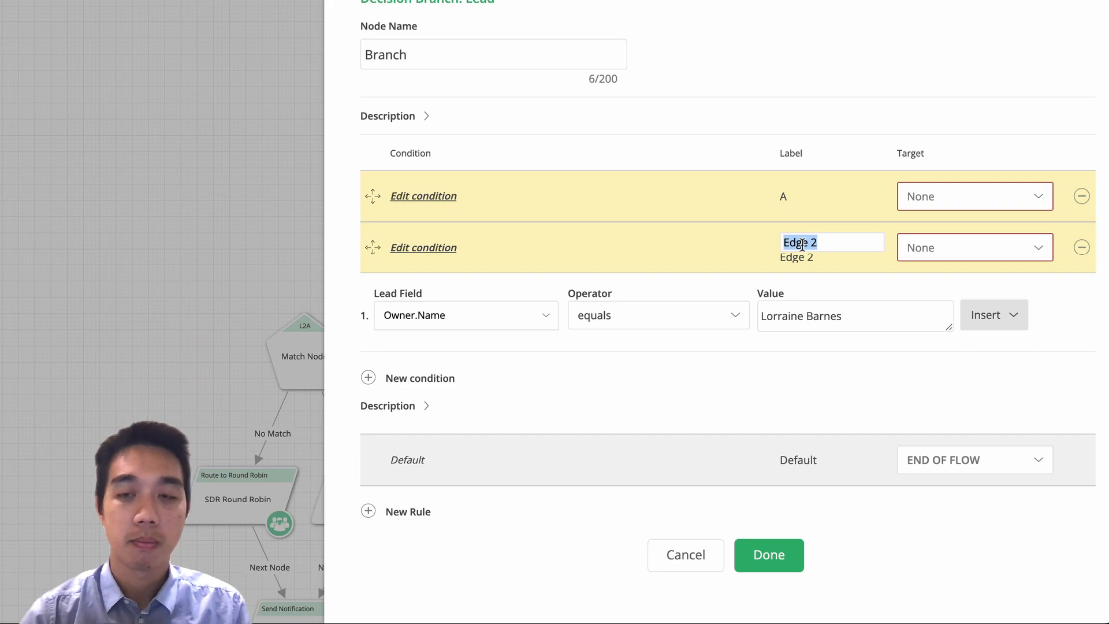
{"action": "type", "text": "V"}
{"action": "key", "text": "BackSpace"}
{"action": "type", "text": "B"}
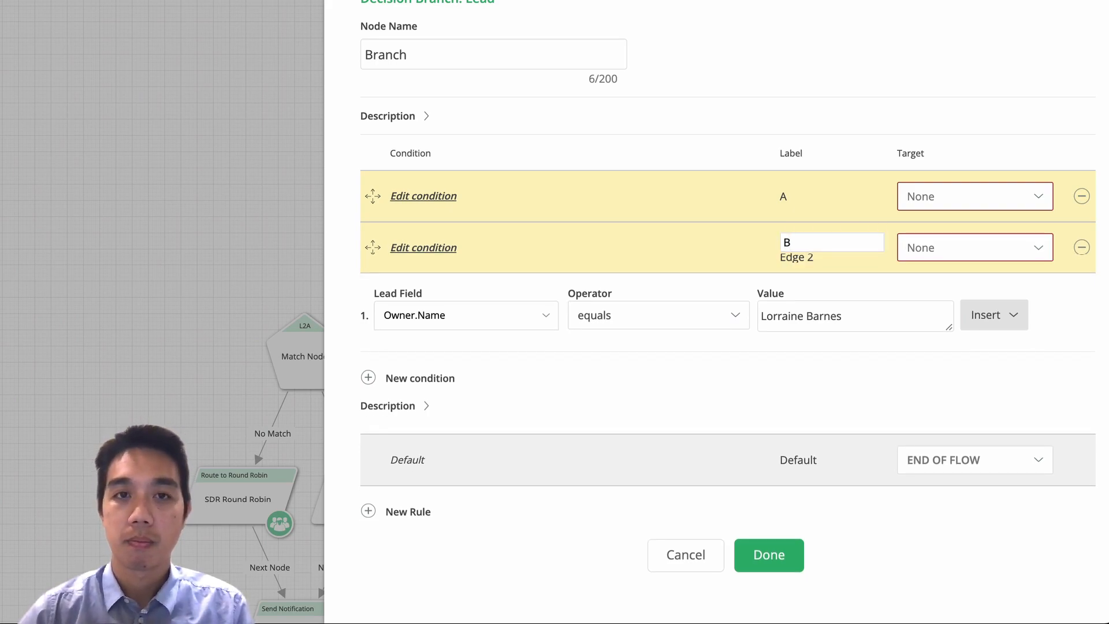
Rename the Branch node A/B and save its settings.
{"action": "double_click", "coordinate": [412, 47]}
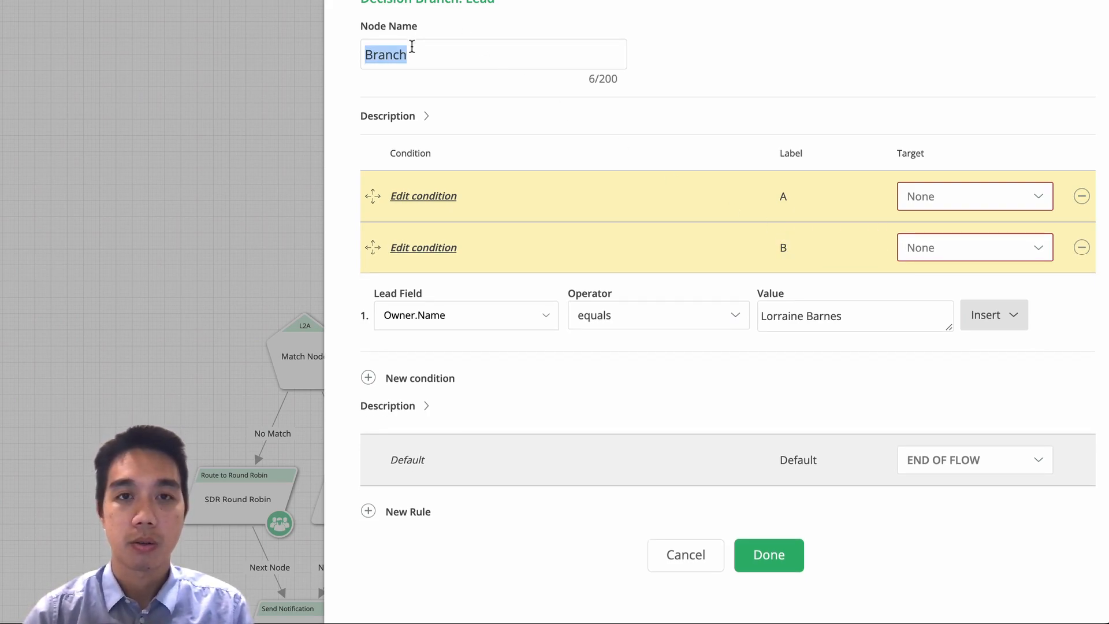
{"action": "type", "text": "A."}
{"action": "key", "text": "BackSpace"}
{"action": "type", "text": "m"}
{"action": "key", "text": "BackSpace"}
{"action": "type", "text": "."}
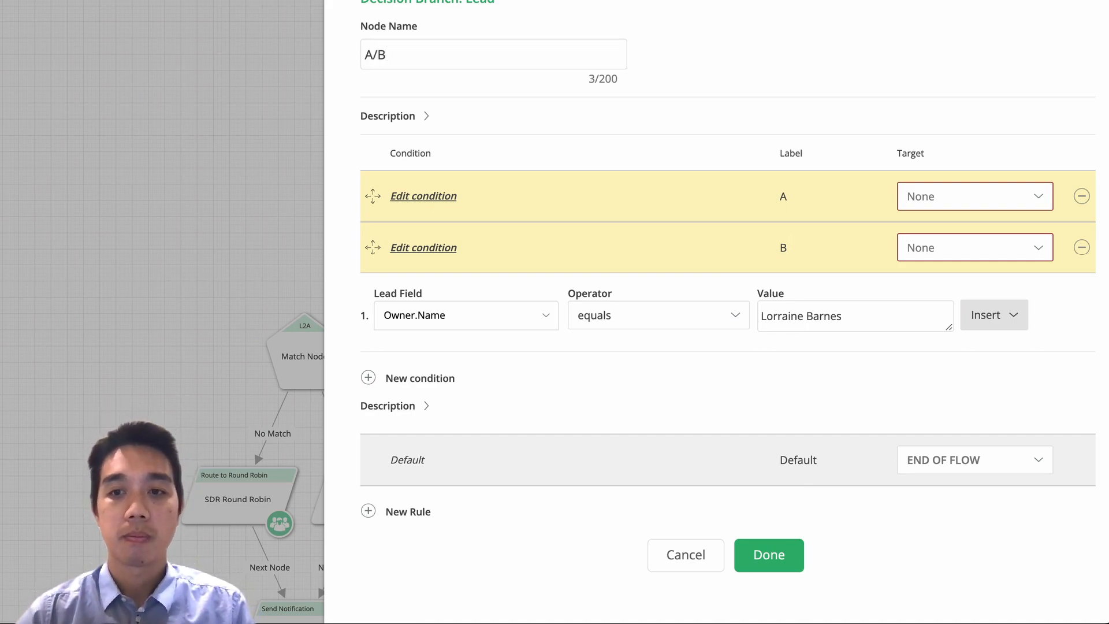
{"action": "left_click", "coordinate": [754, 552]}
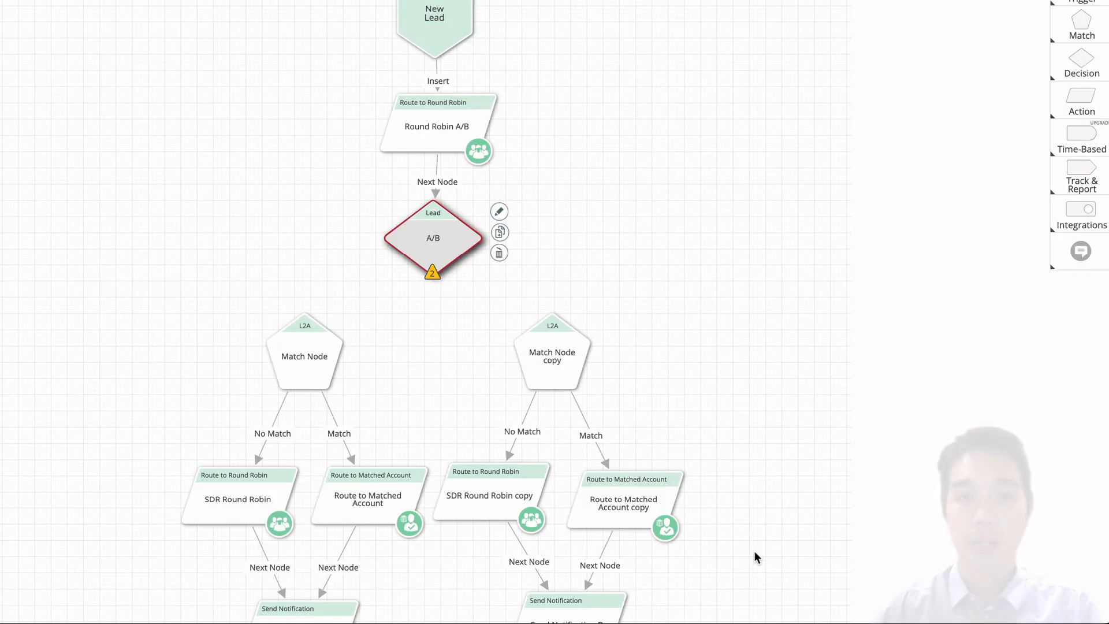
Connect edge A of the A/B decision to Match Node and edge B to Match Node copy.
{"action": "left_click_drag", "start_coordinate": [443, 281], "coordinate": [312, 348]}
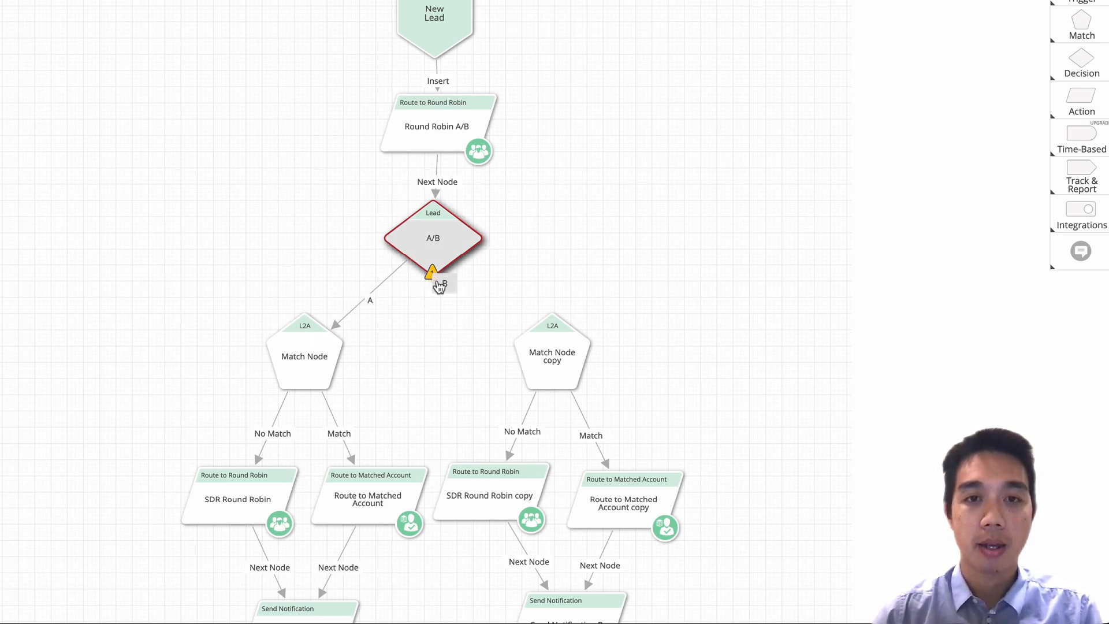
{"action": "left_click_drag", "start_coordinate": [456, 291], "coordinate": [546, 349]}
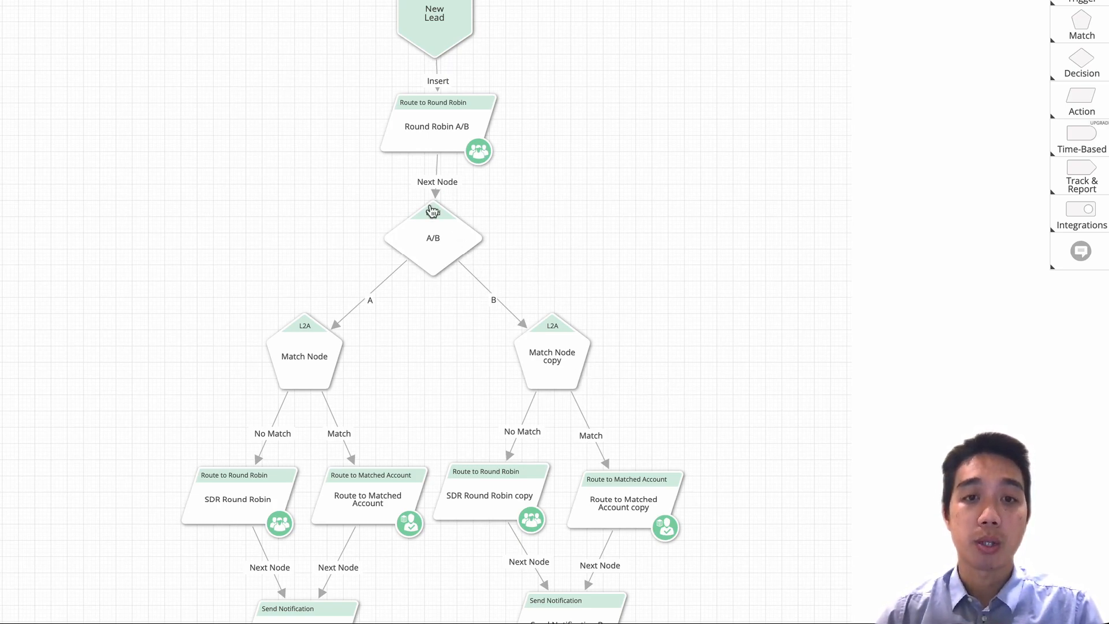
{"action": "scroll", "coordinate": [520, 340], "scroll_direction": "down", "scroll_amount": 1}
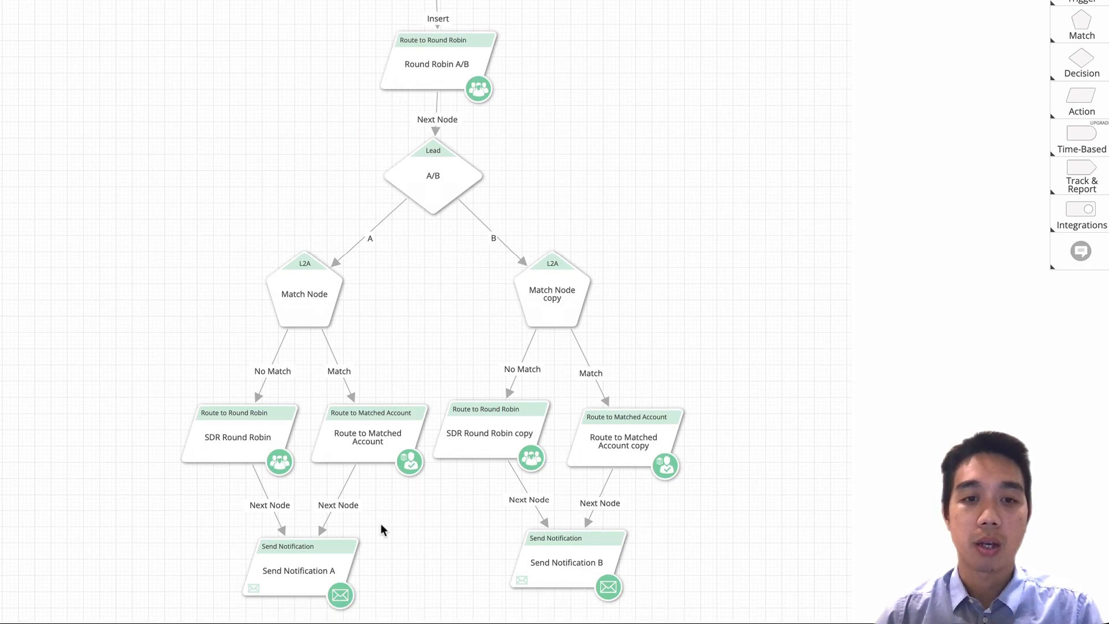